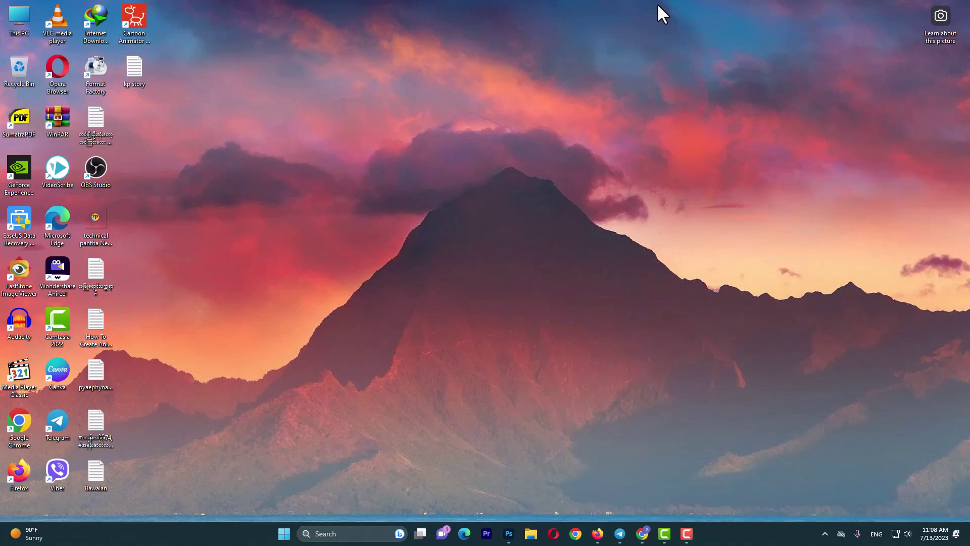
View the sample motivational YouTube short in Chrome and return to the desktop.
key("alt+Tab")
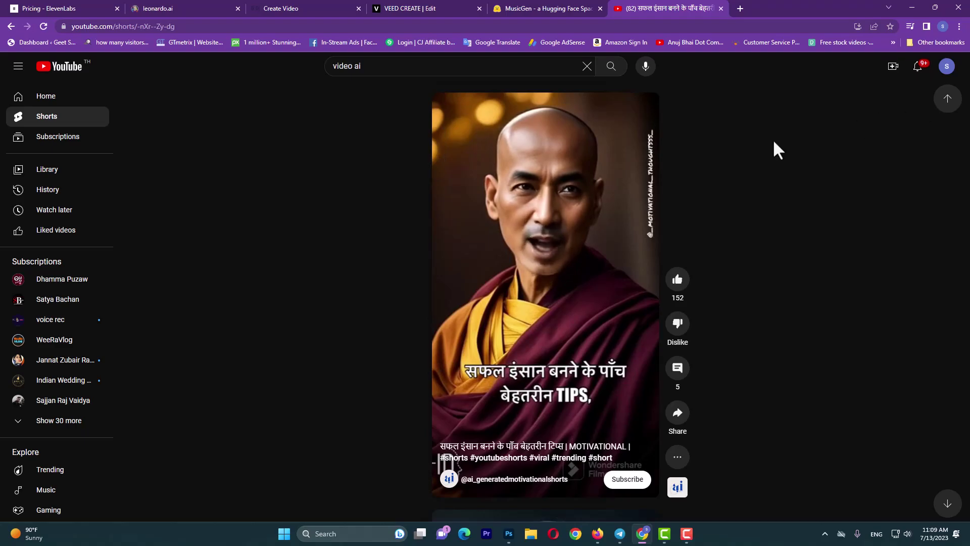
key("super+d")
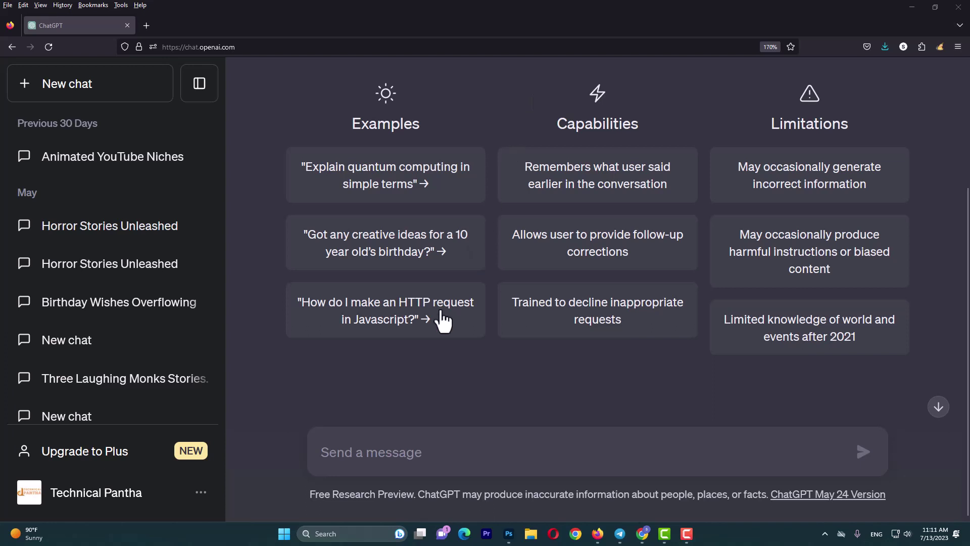
Ask ChatGPT for quotes with the message "About respect" and read through the answer.
left_click(380, 457)
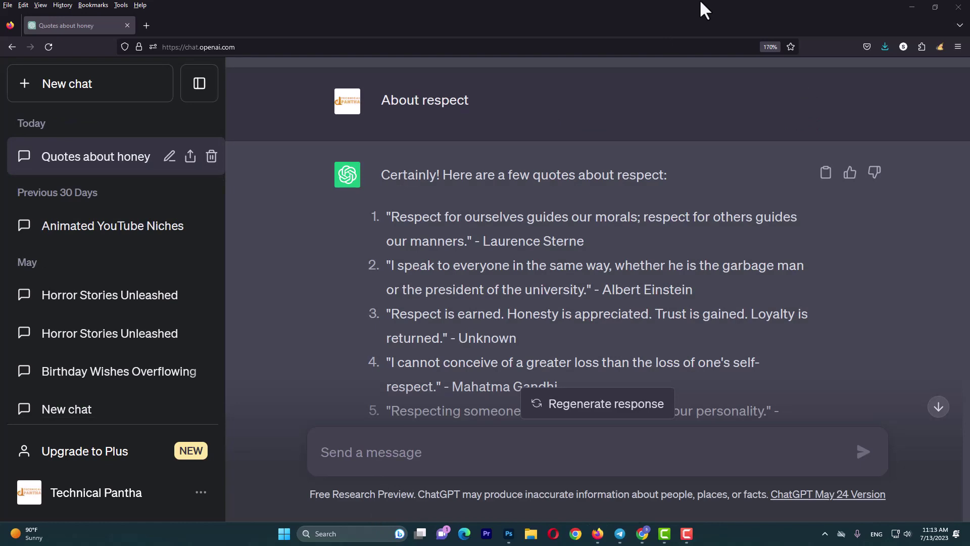
scroll(396, 246, "down", 8)
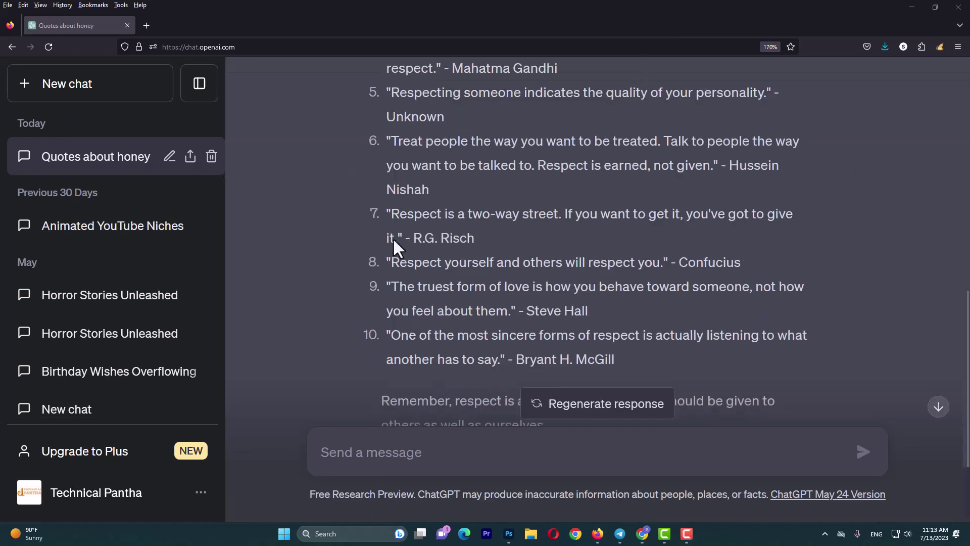
scroll(393, 240, "up", 12)
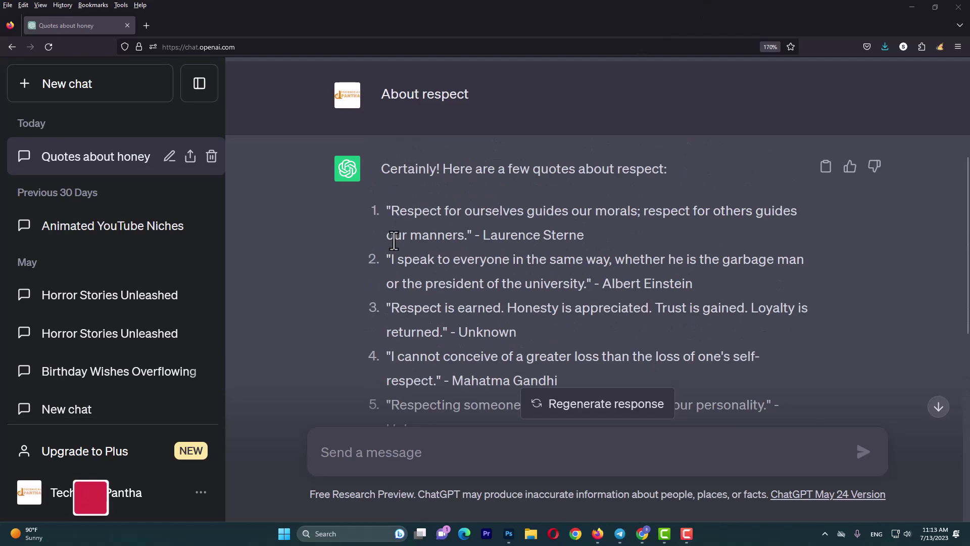
scroll(396, 282, "down", 9)
scroll(373, 181, "up", 4)
scroll(374, 182, "up", 1)
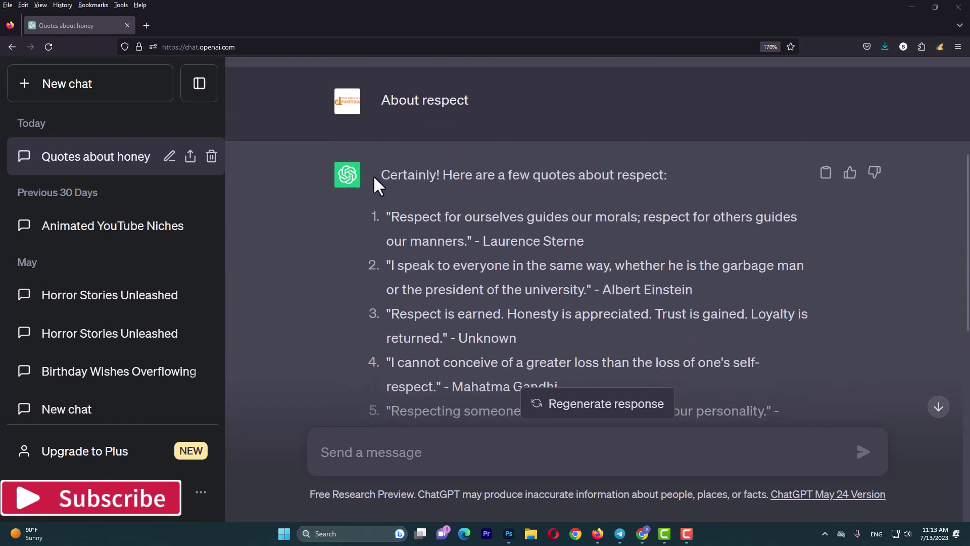
Copy the ten quotes about respect from the ChatGPT answer, including the introductory line.
left_click_drag(374, 179, 622, 367)
key("ctrl+c")
scroll(598, 334, "down", 2)
scroll(576, 327, "down", 2)
scroll(574, 327, "down", 2)
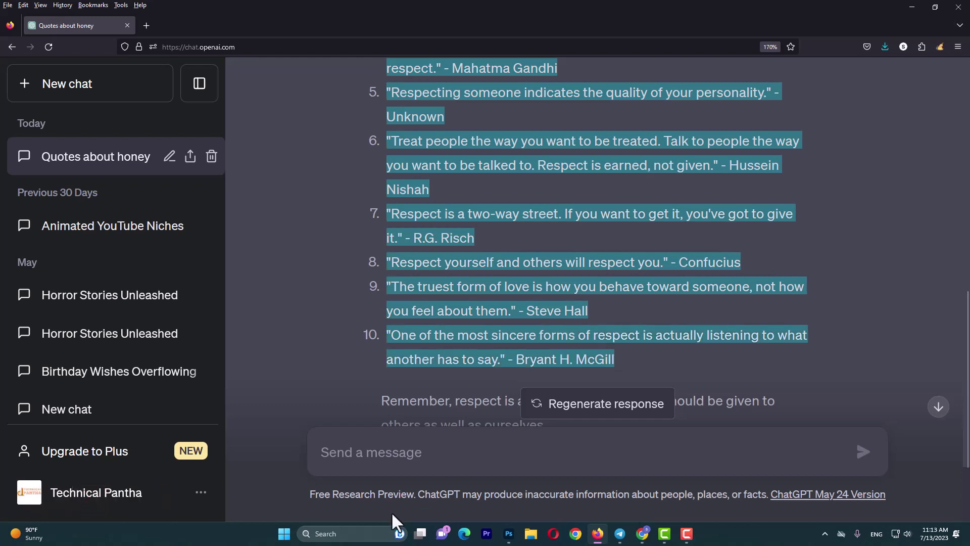
Paste the copied quotes into a new Notepad document and minimize it.
left_click(357, 533)
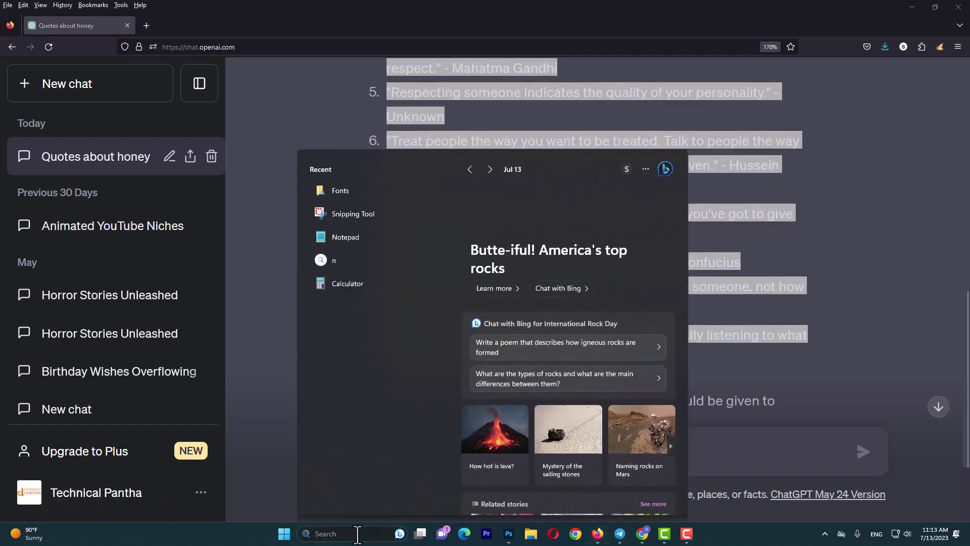
type("note")
key("Return")
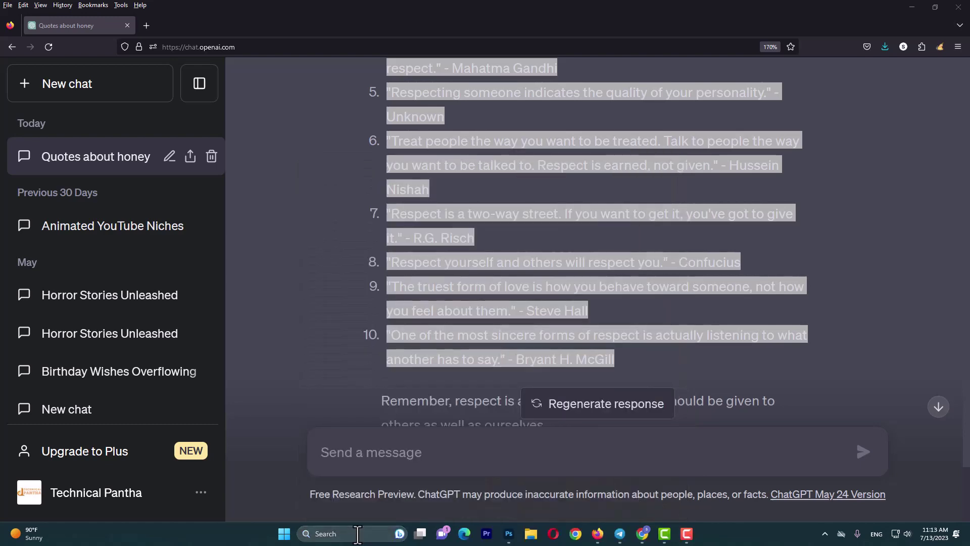
key("ctrl+v")
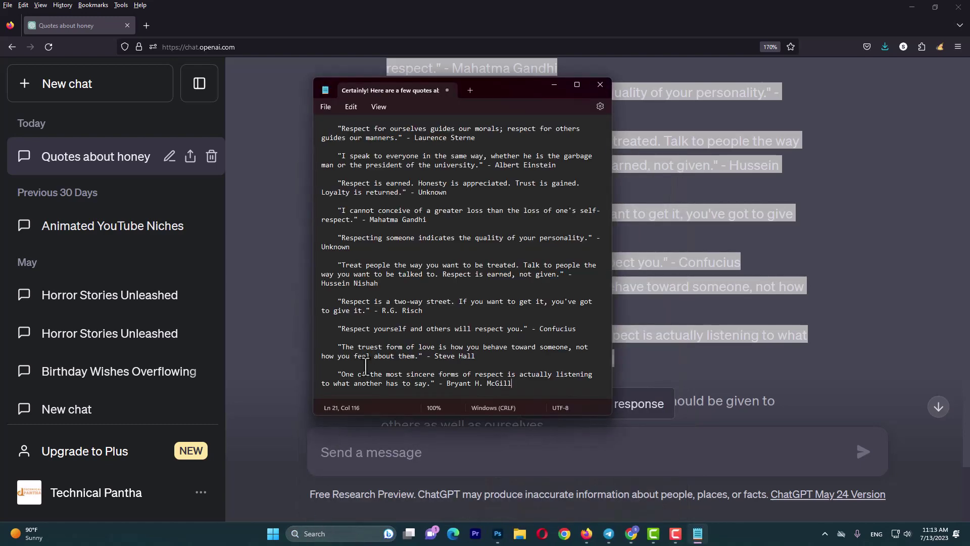
left_click(555, 86)
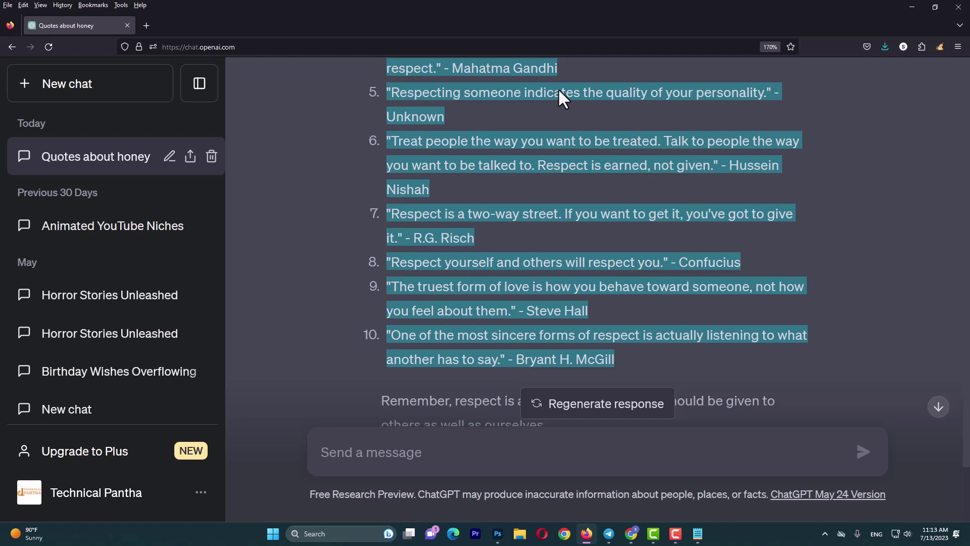
Minimize the ChatGPT window and close the YouTube short in Chrome to get to ElevenLabs.
left_click(912, 7)
key("ctrl+w")
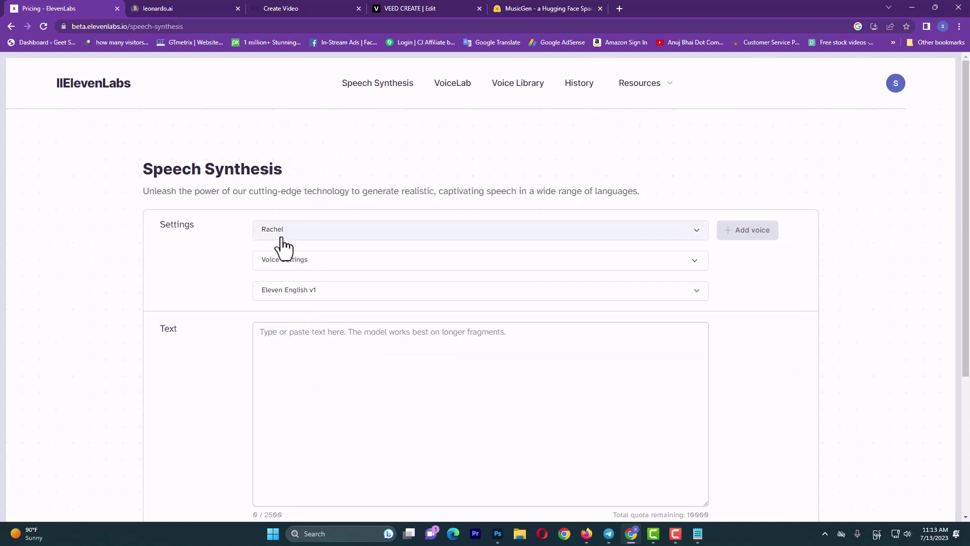
Examine the premade voices and the stability and clarity settings for Speech Synthesis, keeping the Rachel voice.
left_click(359, 237)
scroll(338, 278, "down", 1)
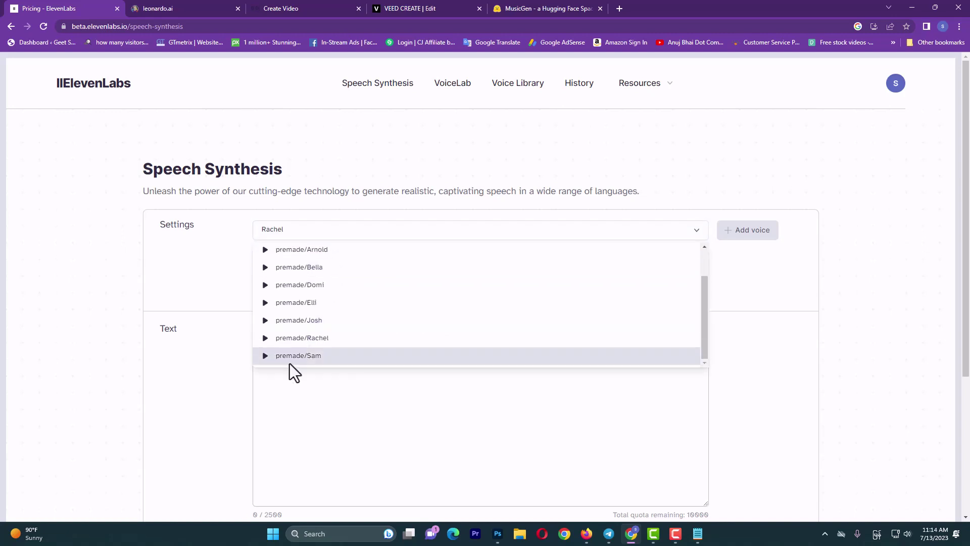
scroll(303, 298, "down", 2)
scroll(334, 252, "up", 4)
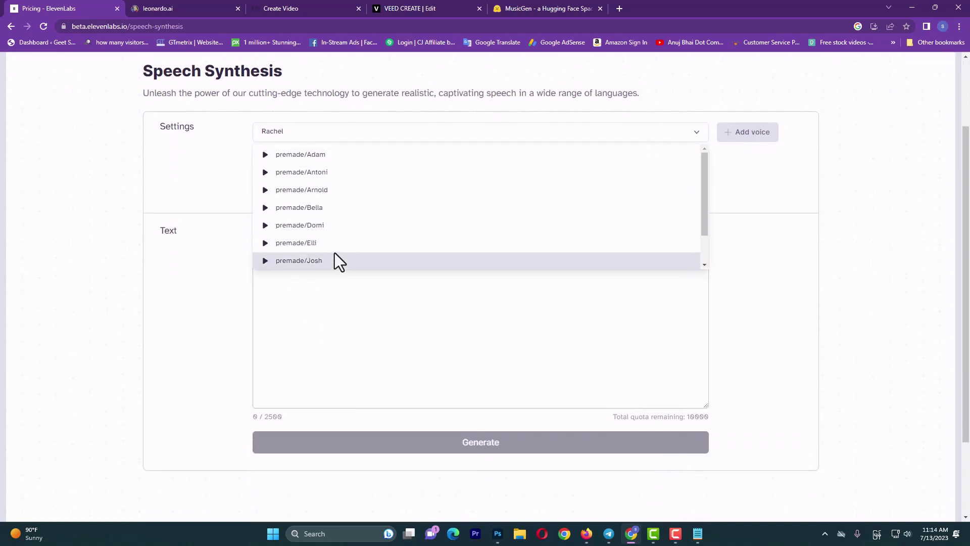
left_click(523, 207)
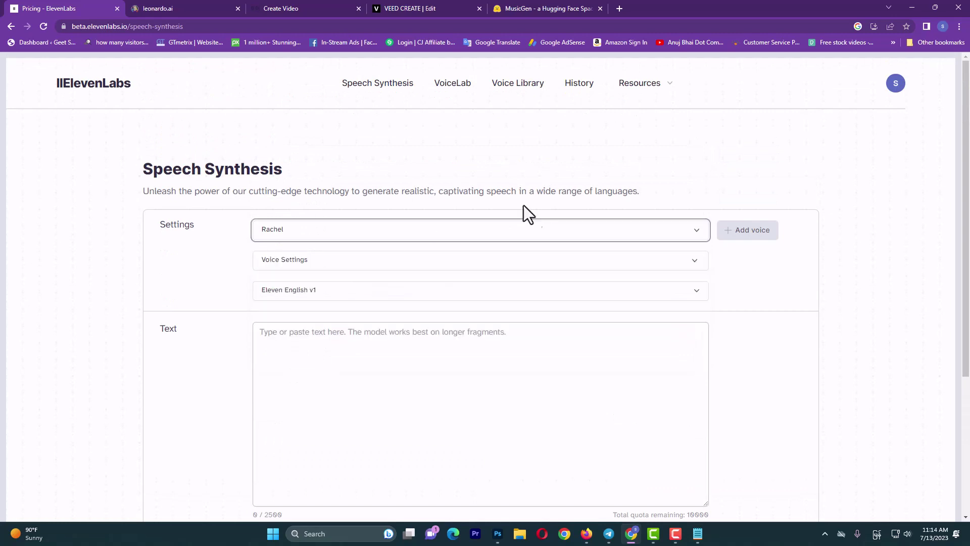
left_click(451, 259)
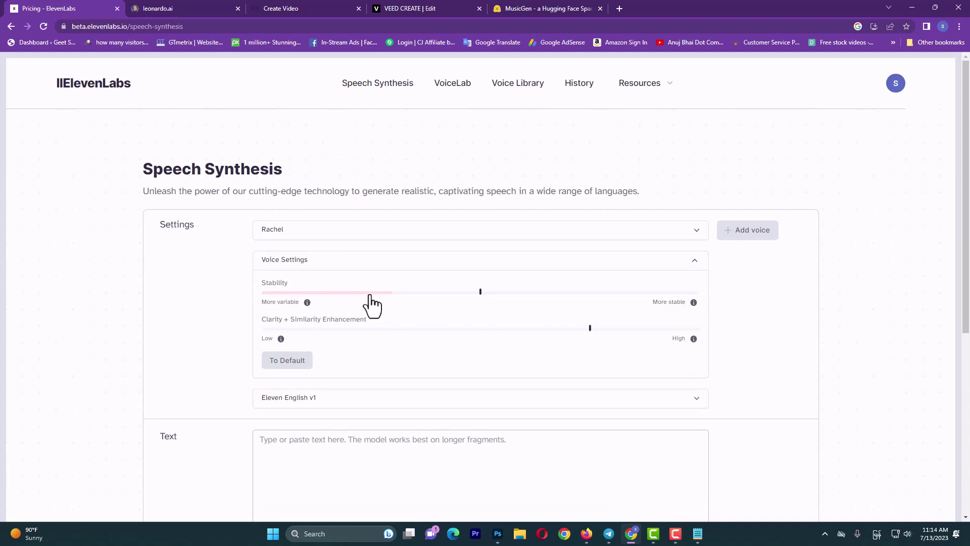
left_click(467, 260)
Paste the copied respect quotes as the speech text and generate audio with the Rachel voice.
scroll(372, 314, "down", 2)
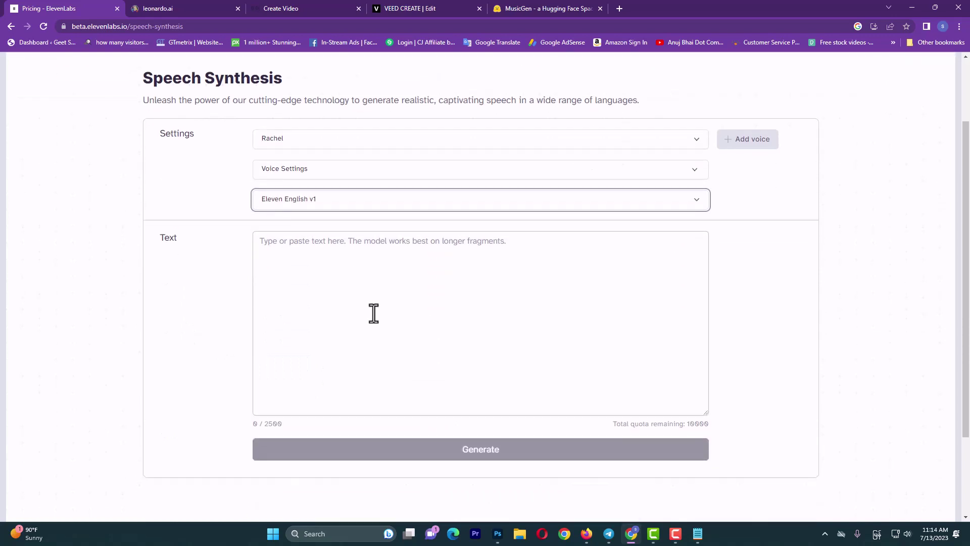
left_click(341, 244)
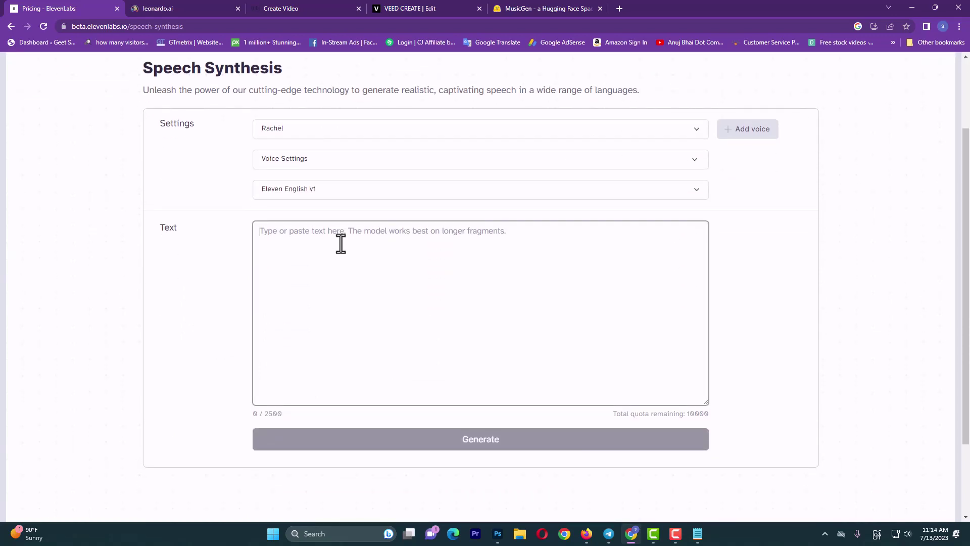
key("ctrl+v")
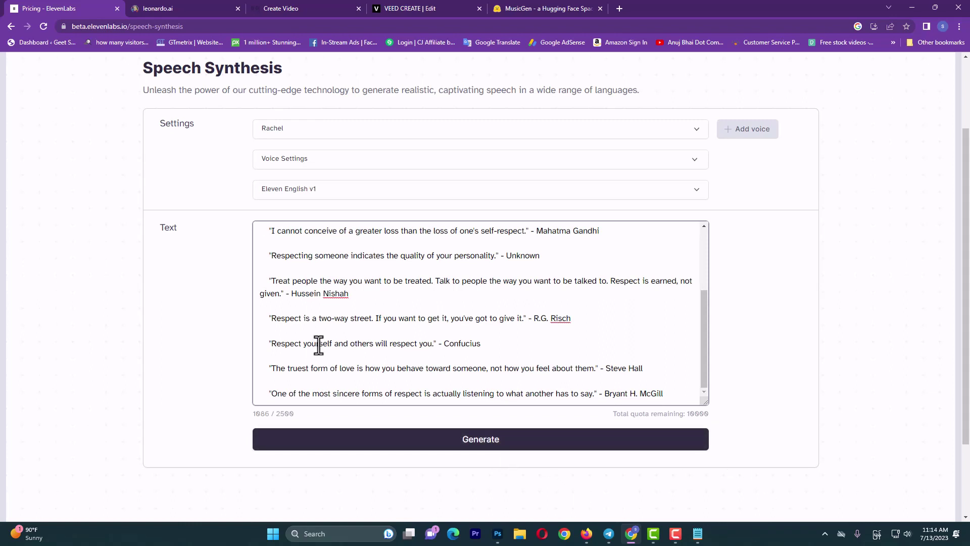
left_click(477, 439)
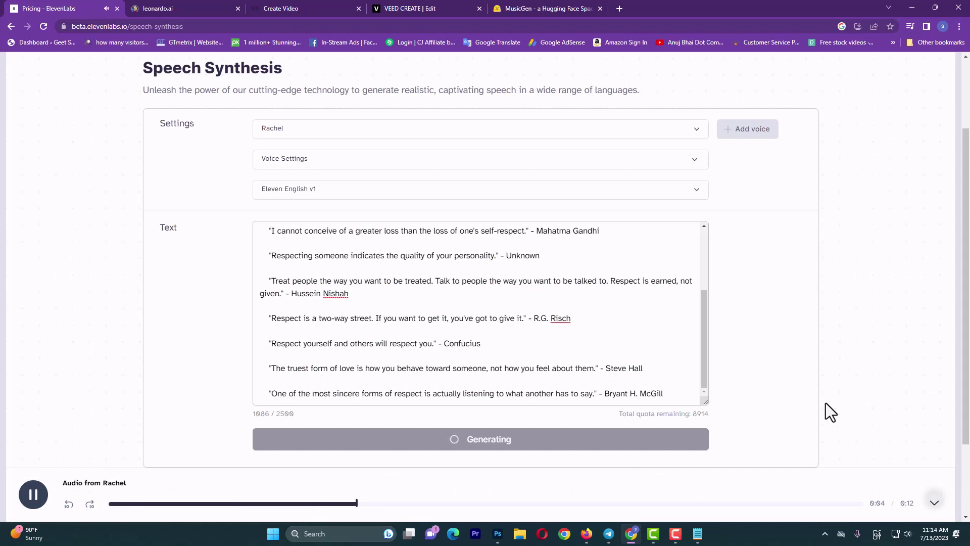
Look over the quote text while the generated audio plays and pause the playback.
scroll(546, 323, "down", 1)
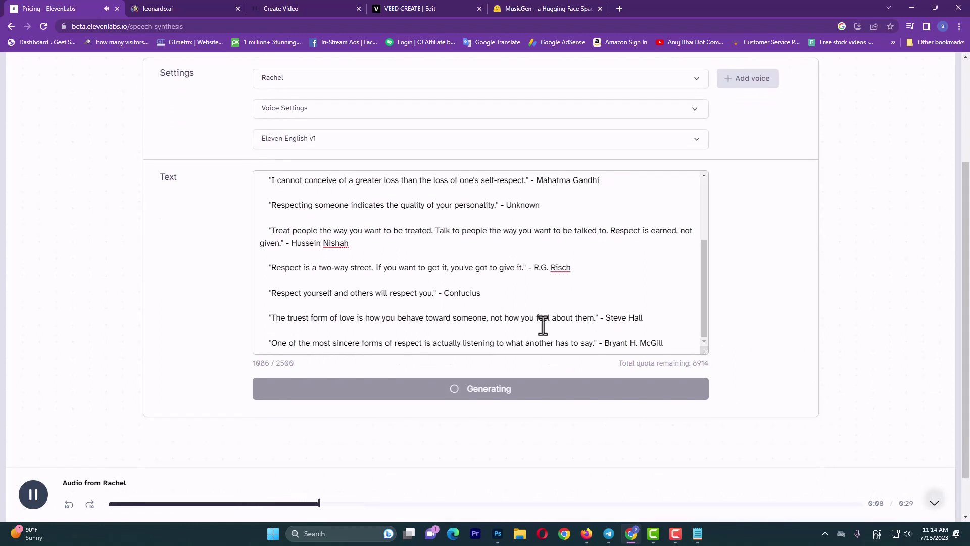
scroll(537, 331, "up", 1)
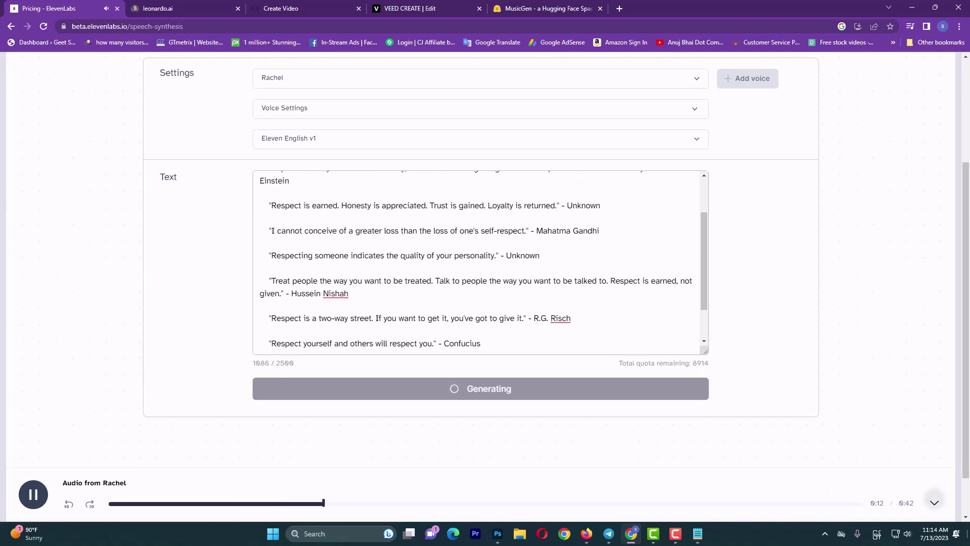
scroll(650, 483, "down", 1)
left_click(31, 500)
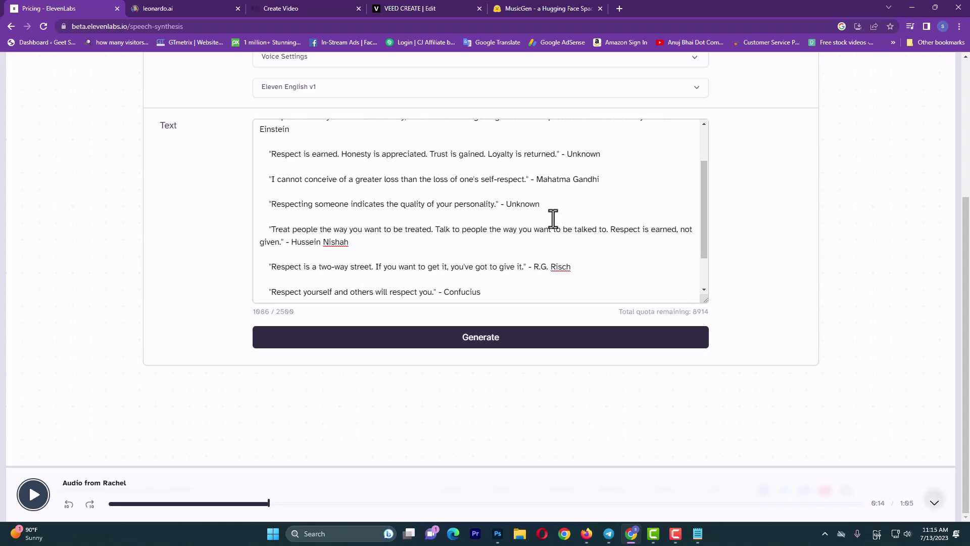
Check the total remaining quota and the character count of the speech text.
left_click_drag(618, 312, 703, 314)
left_click_drag(187, 335, 190, 318)
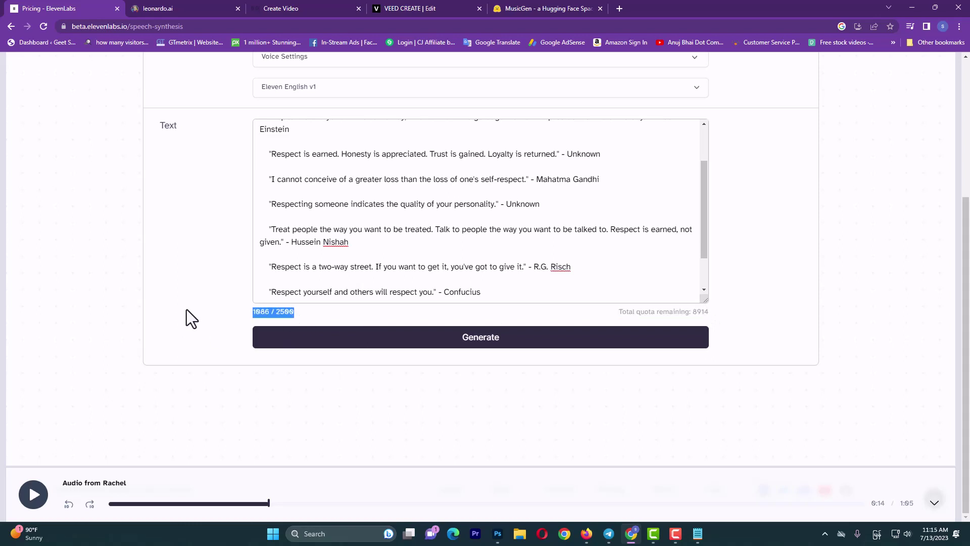
left_click(186, 281)
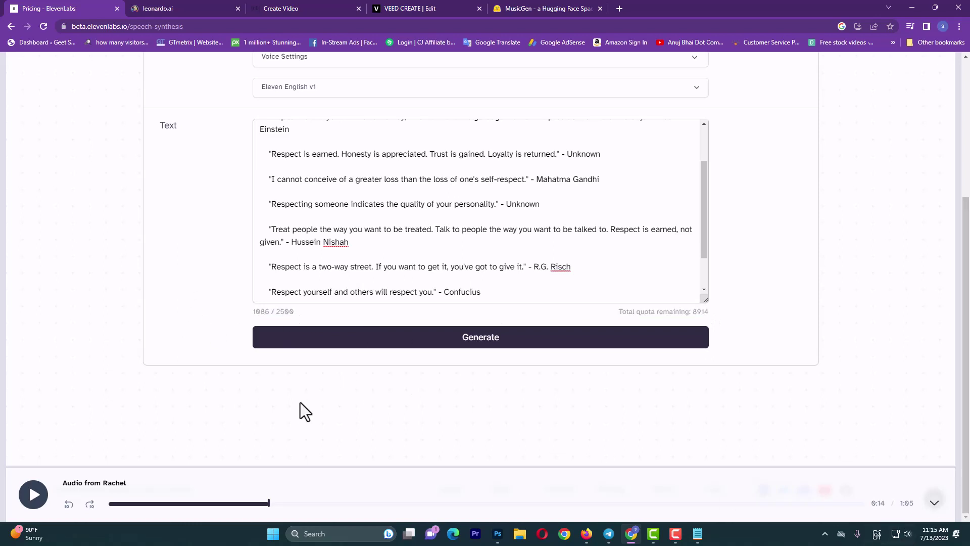
Download the generated Rachel voice audio.
left_click(933, 503)
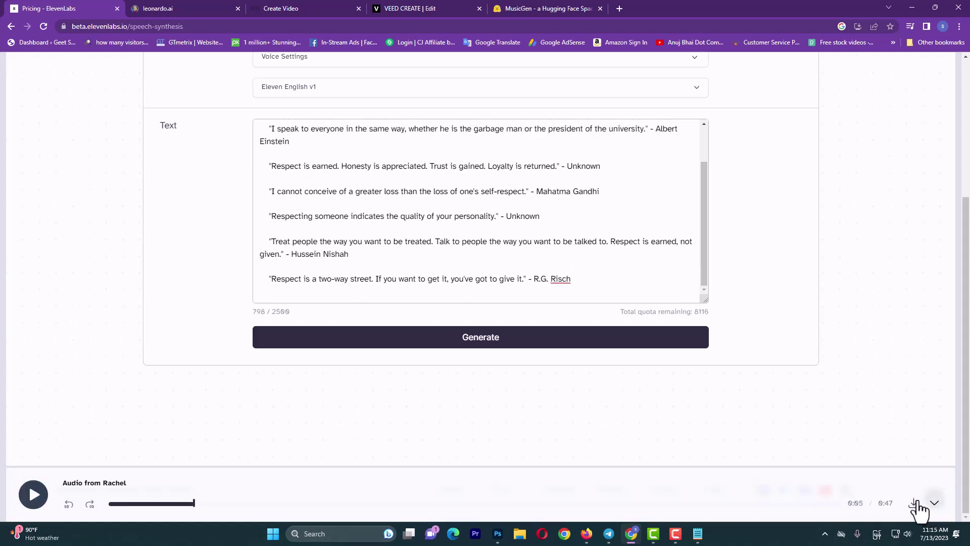
left_click(914, 503)
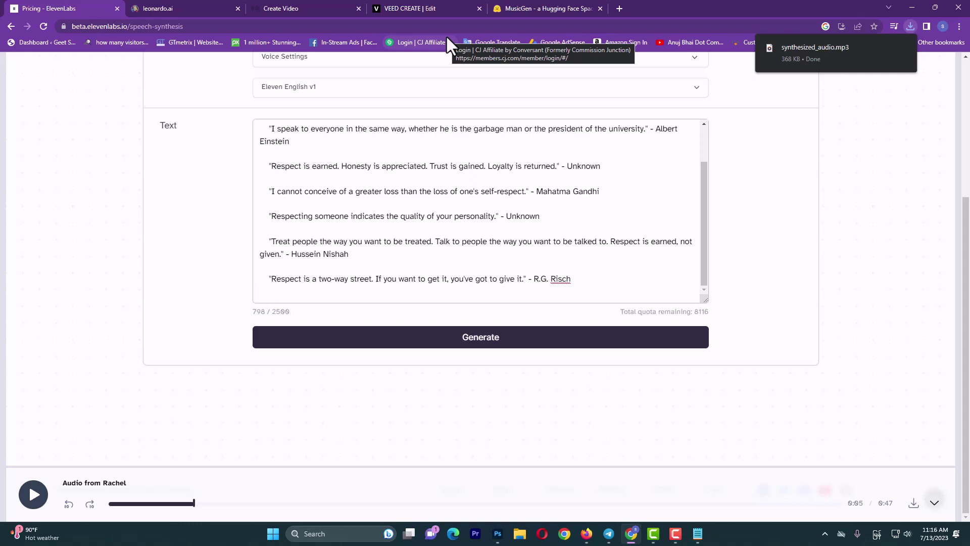
Switch to Leonardo.Ai and submit its get-started form with the interests Art, Fashion and Film Tv.
left_click(161, 2)
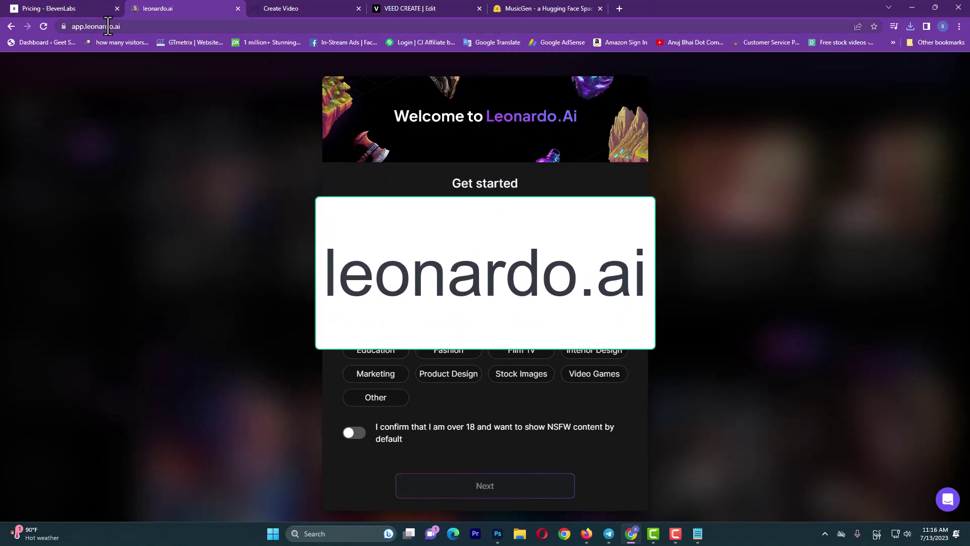
left_click(439, 352)
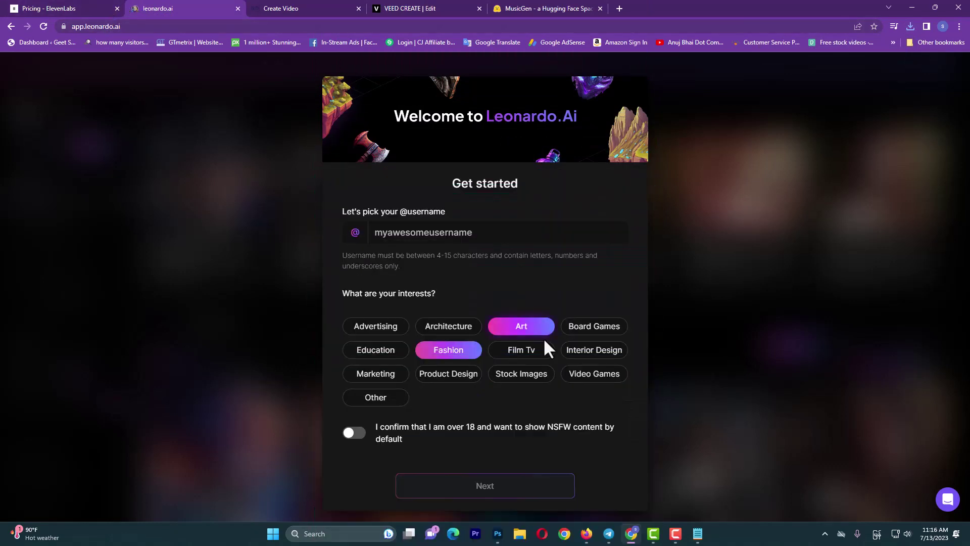
left_click(545, 346)
left_click(509, 477)
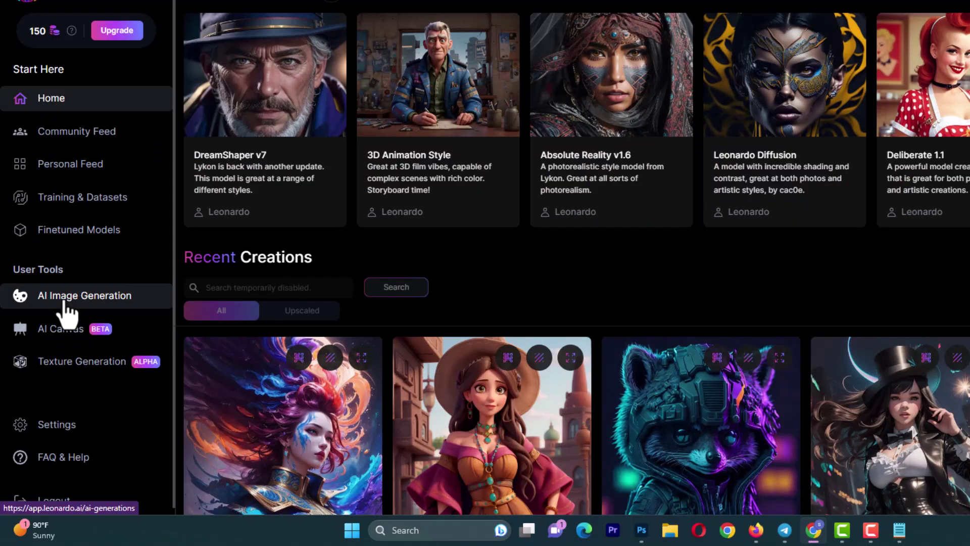
Open AI Image Generation in Leonardo.Ai and turn on the negative prompt.
left_click(64, 303)
left_click(632, 108)
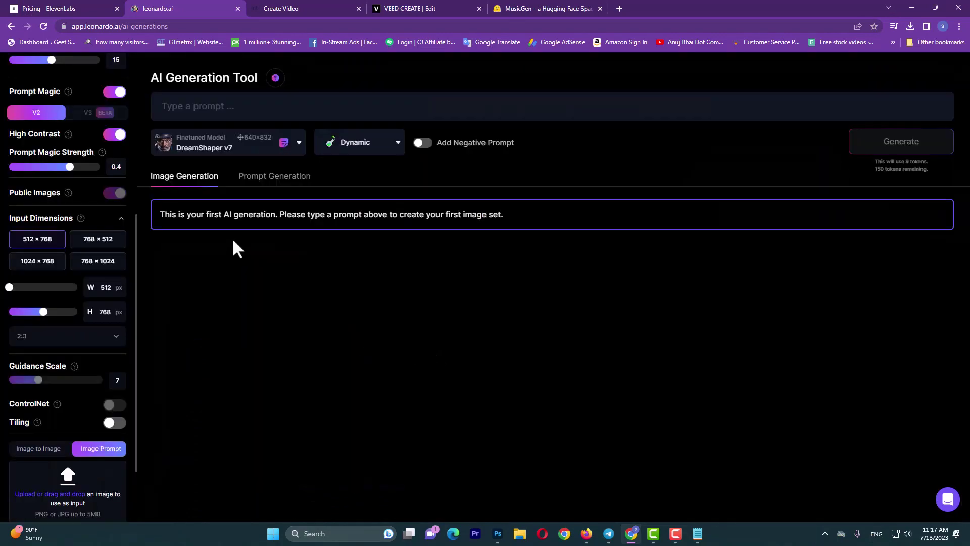
left_click(240, 110)
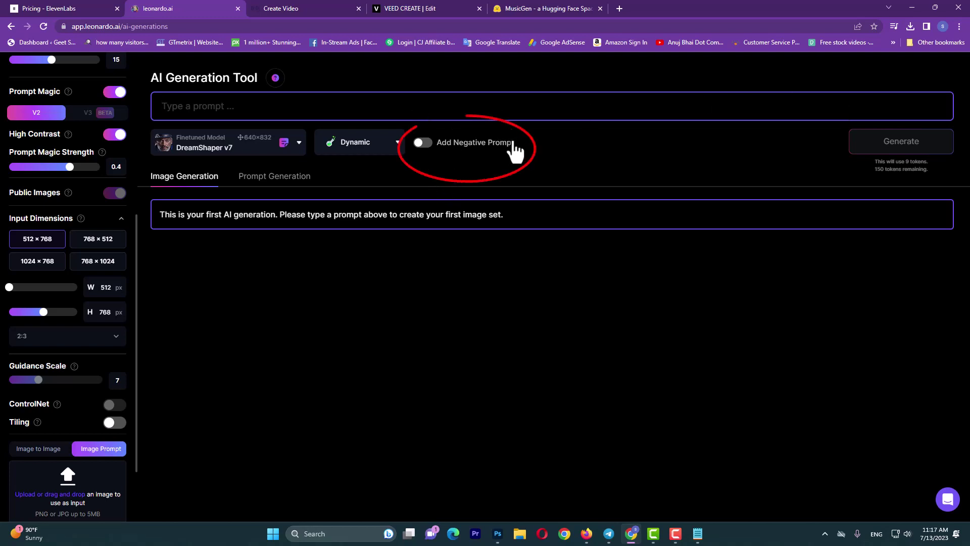
left_click(424, 145)
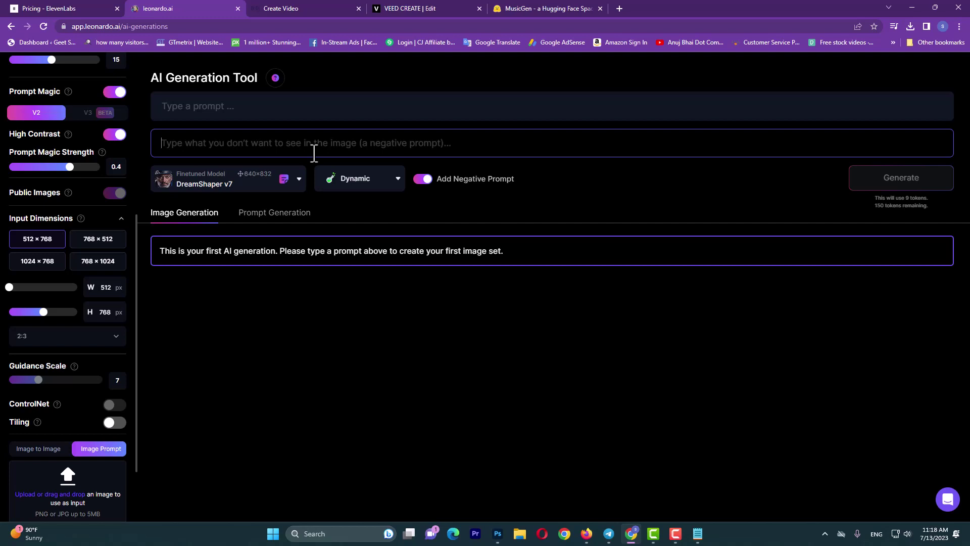
Generate images from the prompt "A old store warrior, straight face, looking in front background black" without a negative prompt.
left_click(281, 105)
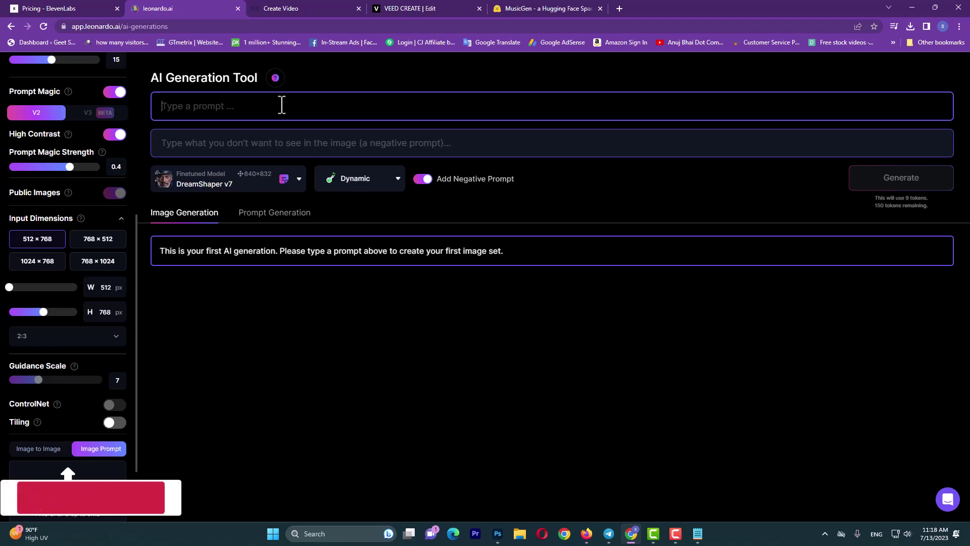
left_click(302, 142)
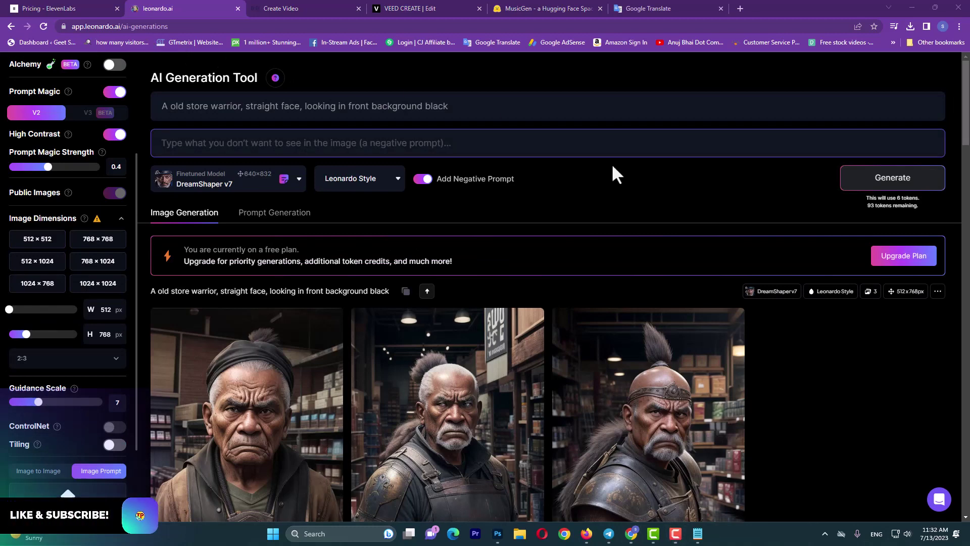
Review the generated images and download the old warrior portrait with the dark headband and hooded vest.
scroll(267, 349, "down", 4)
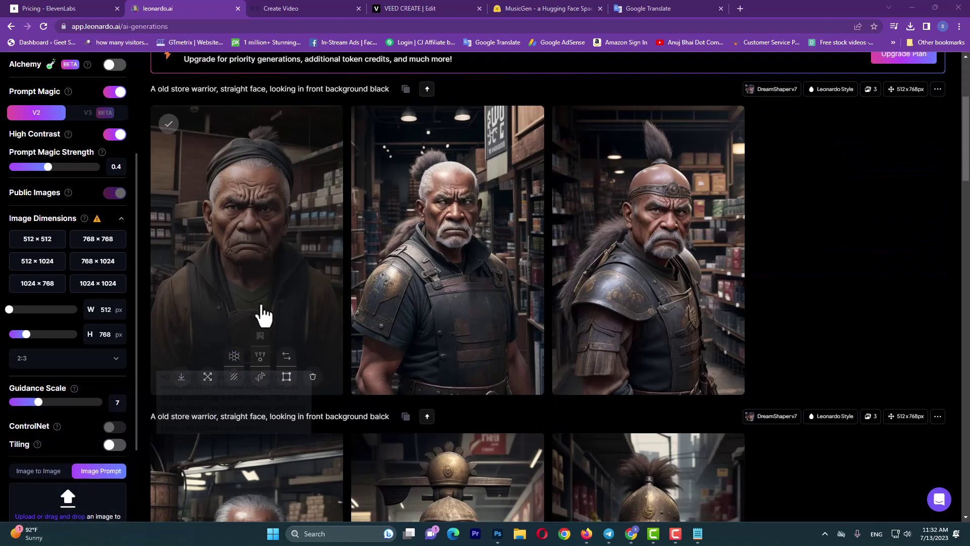
scroll(238, 256, "down", 4)
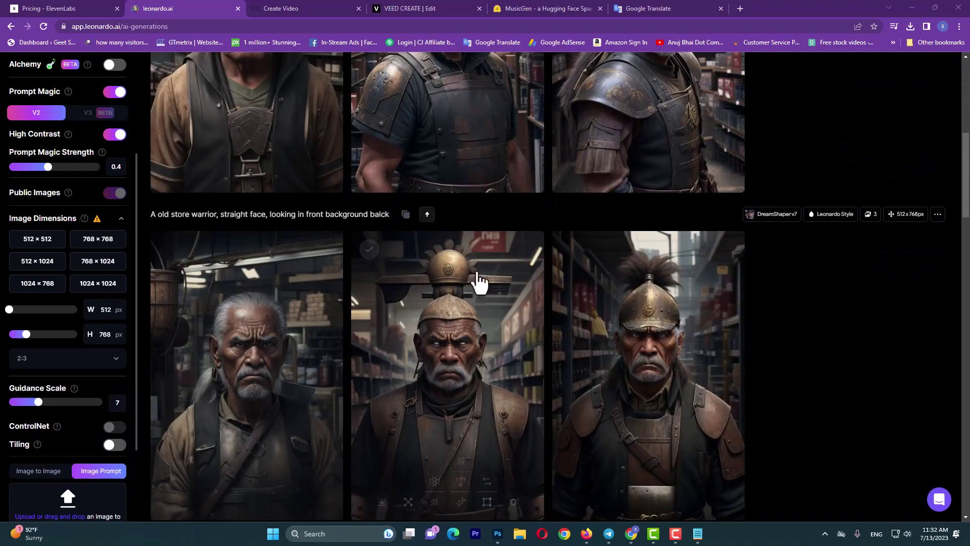
scroll(478, 281, "down", 17)
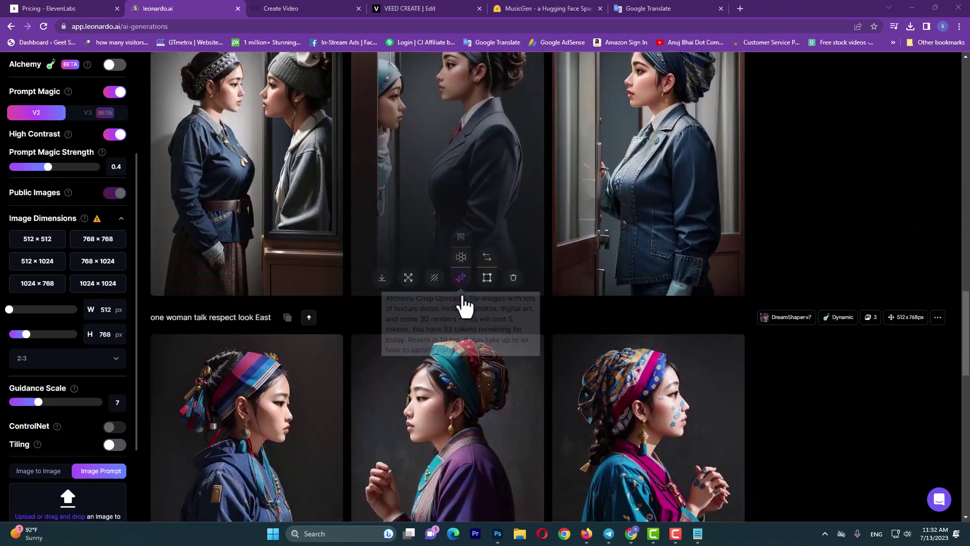
scroll(463, 305, "down", 15)
scroll(676, 402, "up", 2)
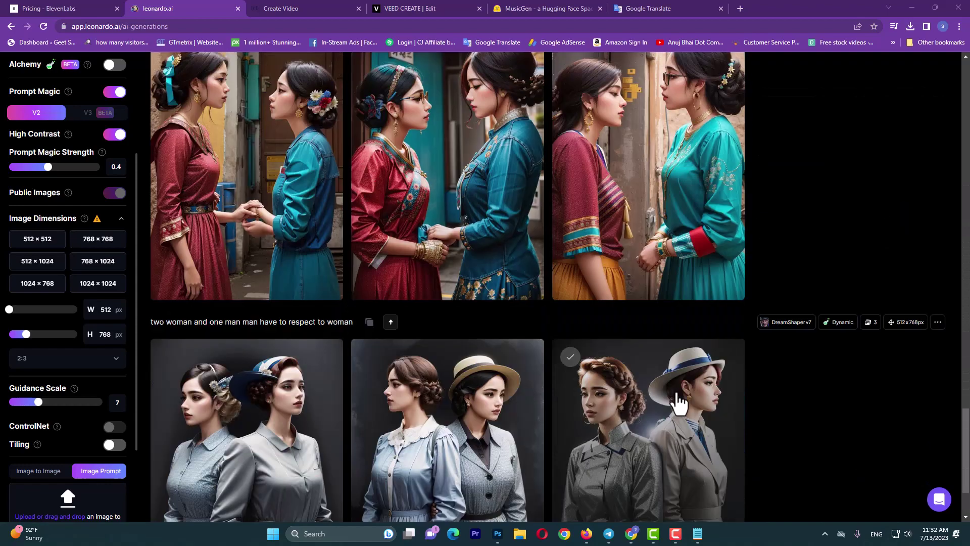
scroll(675, 402, "down", 20)
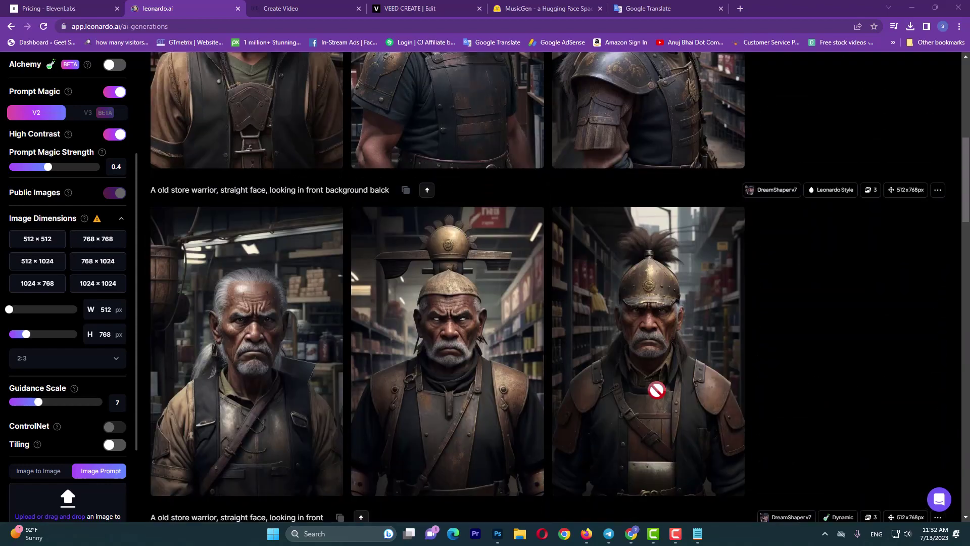
scroll(656, 390, "up", 6)
scroll(260, 368, "down", 4)
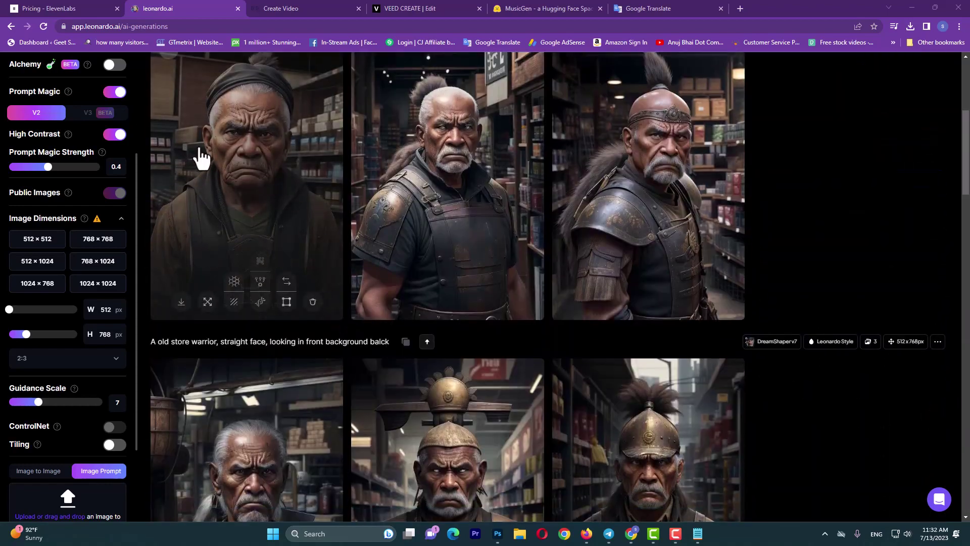
left_click(181, 302)
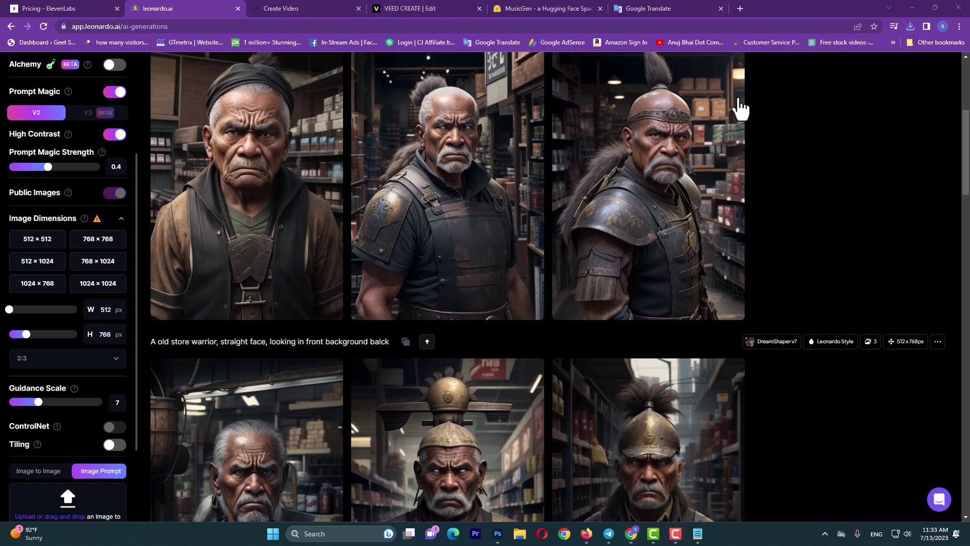
Switch to D-ID and sign in to the studio with the Google account.
mouse_move(735, 108)
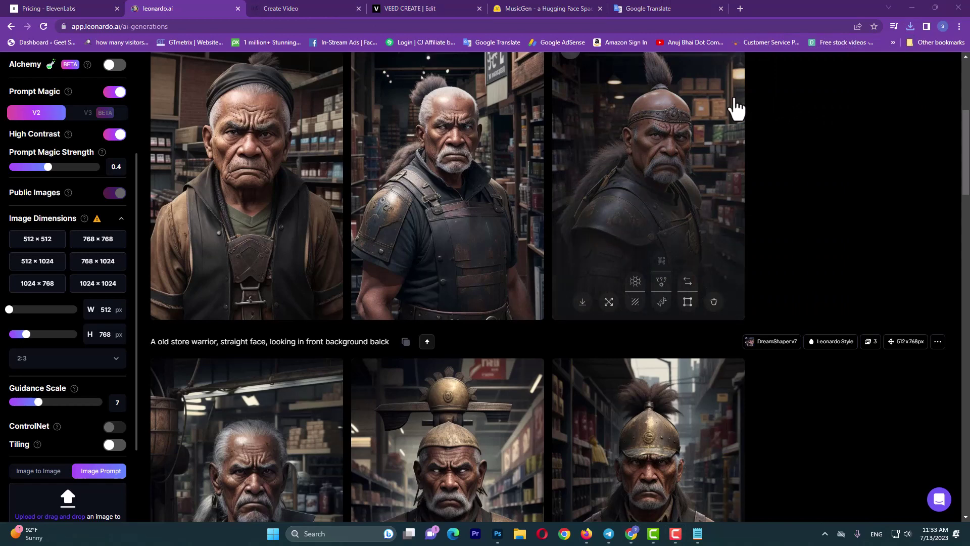
left_click(282, 8)
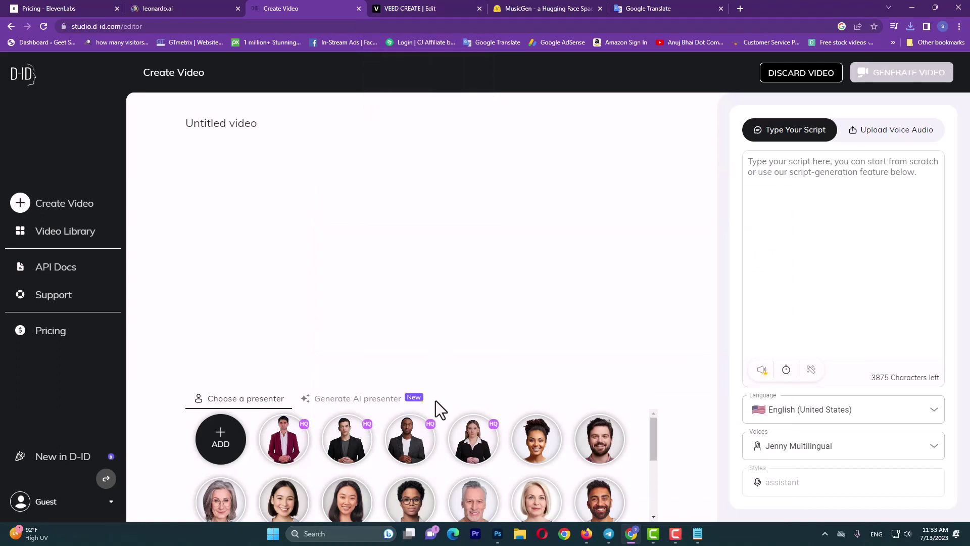
scroll(466, 500, "down", 1)
scroll(467, 502, "up", 1)
mouse_move(207, 451)
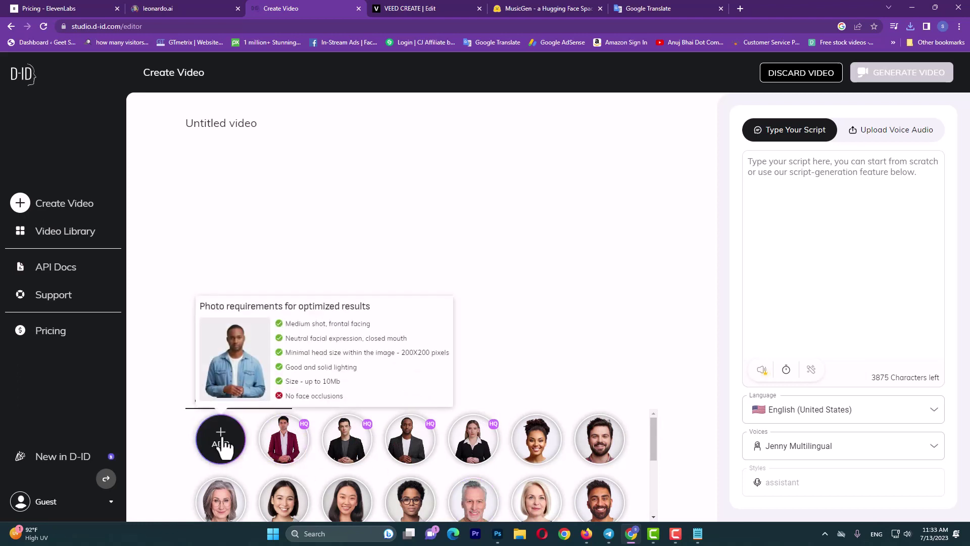
left_click(220, 439)
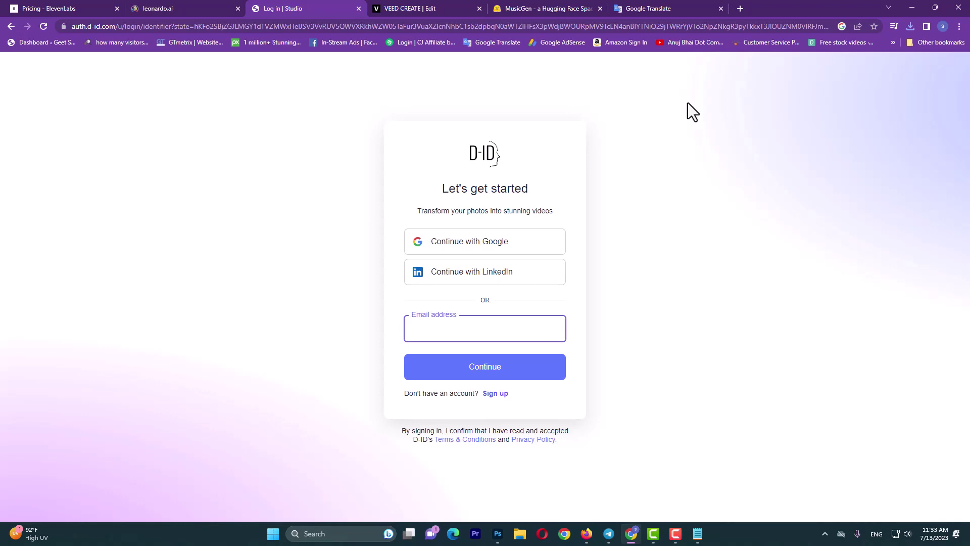
left_click(498, 247)
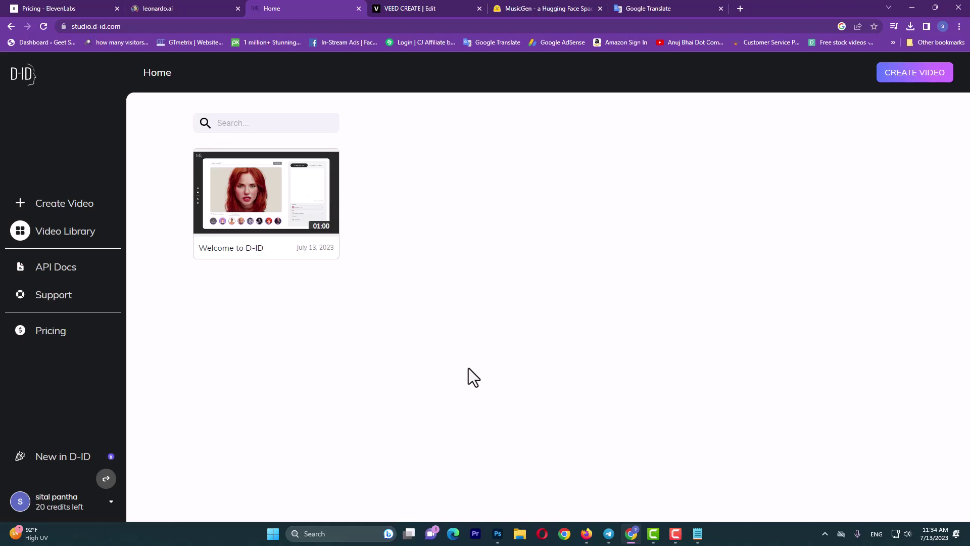
Create a new video and add DreamShaper_v7_A_old_store_warrior_straight_face_looking_in_fr_2 from Downloads as its presenter.
left_click(76, 208)
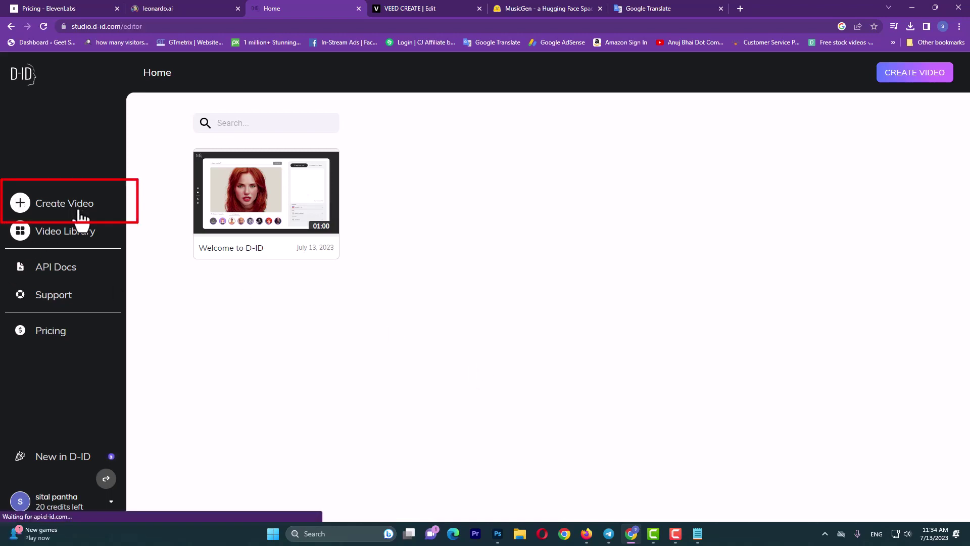
mouse_move(206, 450)
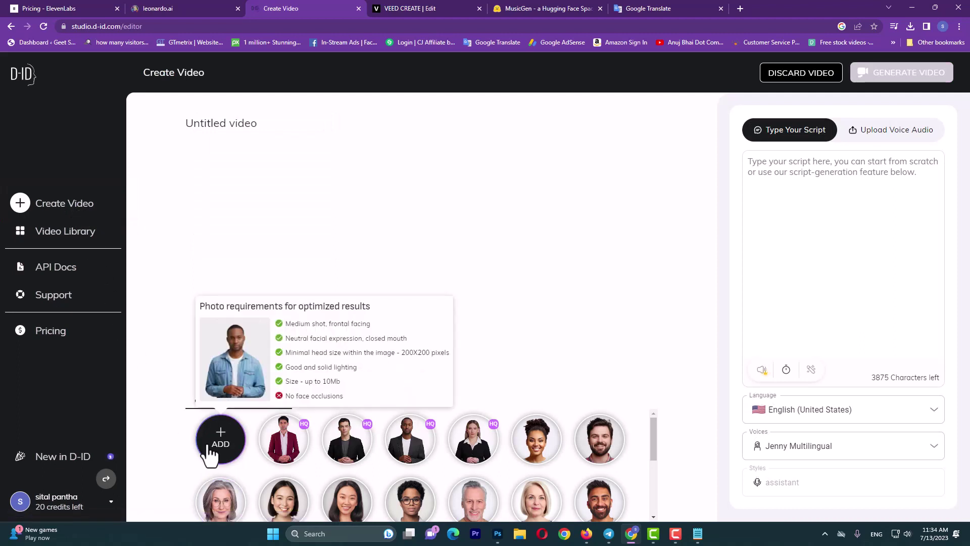
left_click(210, 447)
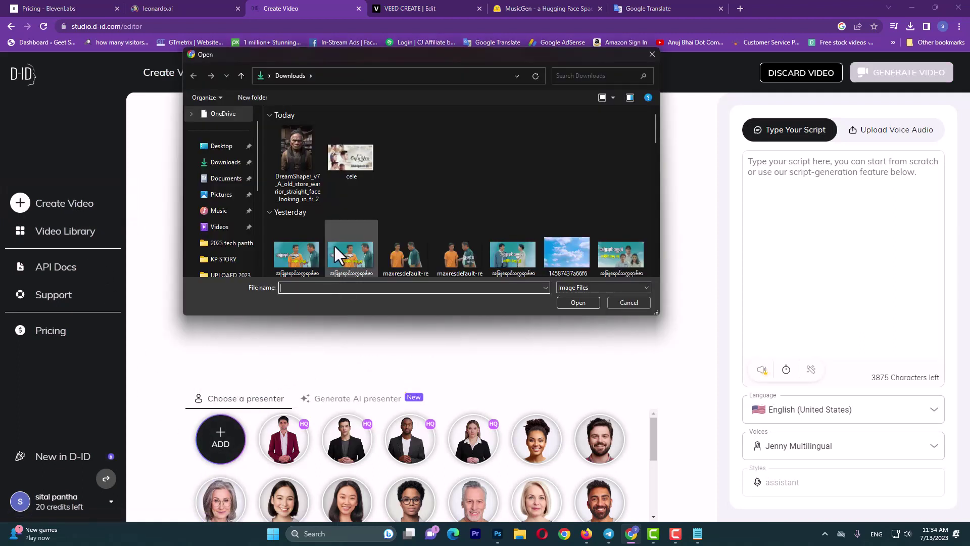
left_click(294, 167)
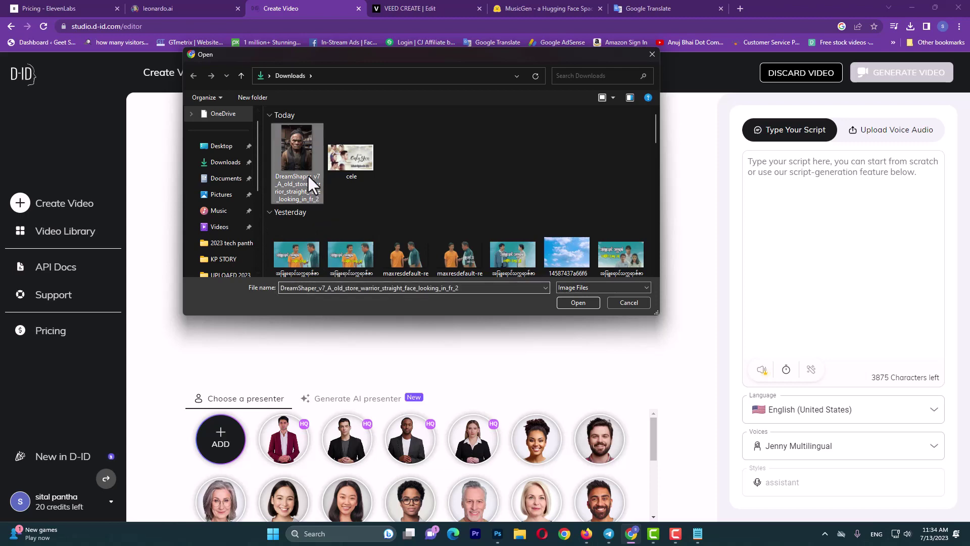
left_click(576, 303)
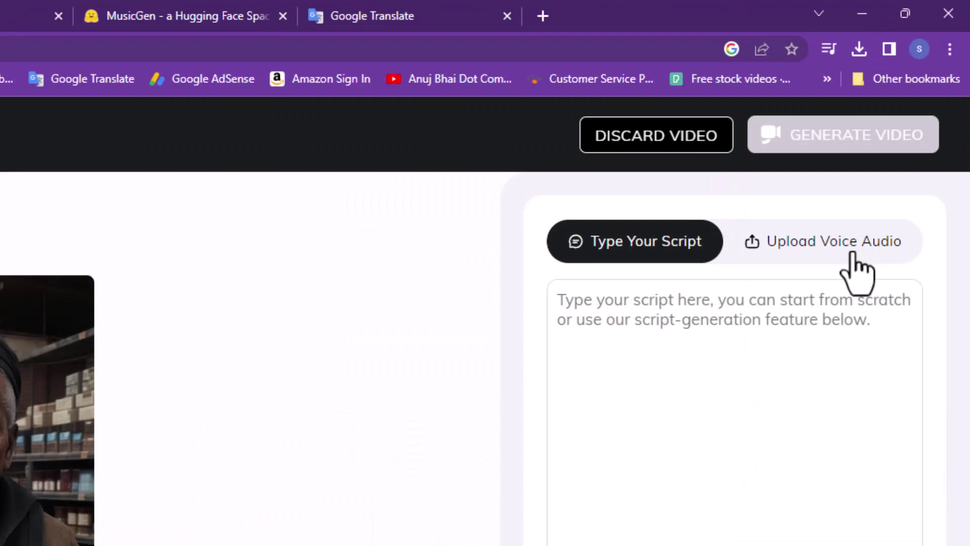
Upload synthesized_audio as the presenter's voice and generate the video.
left_click(853, 255)
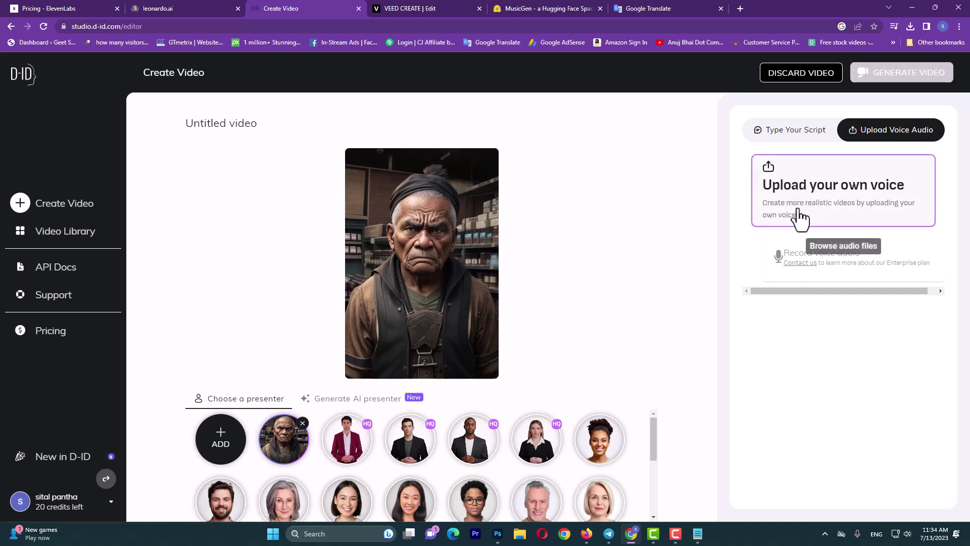
left_click(798, 204)
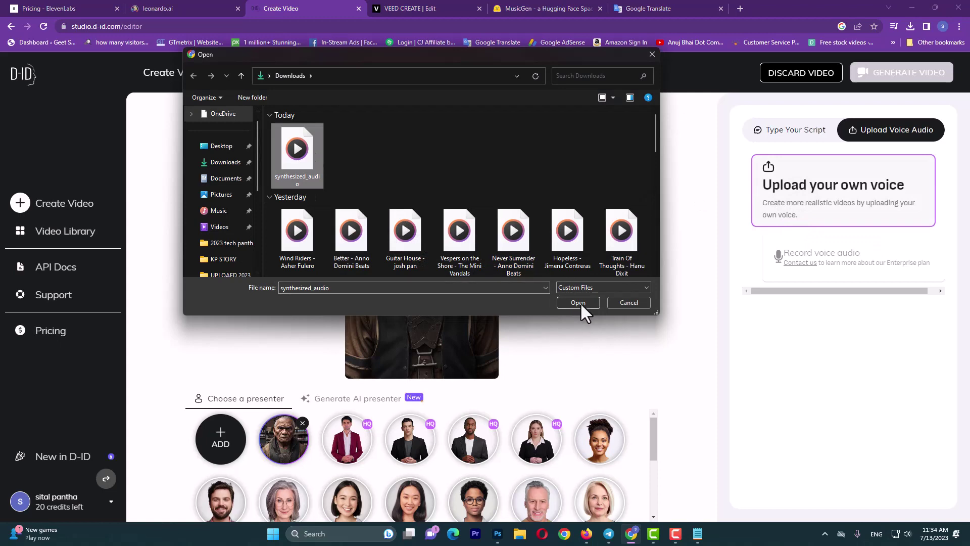
left_click(576, 302)
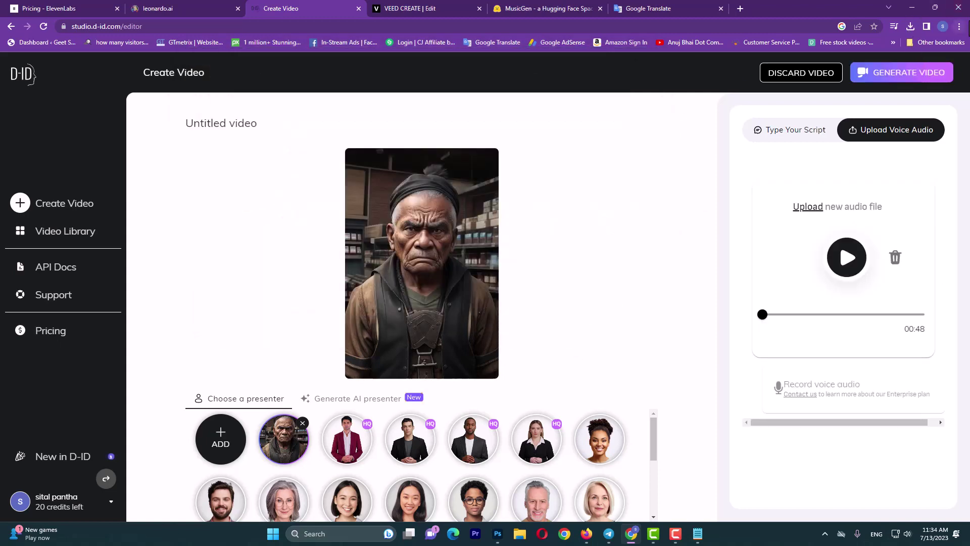
left_click(897, 78)
left_click(534, 434)
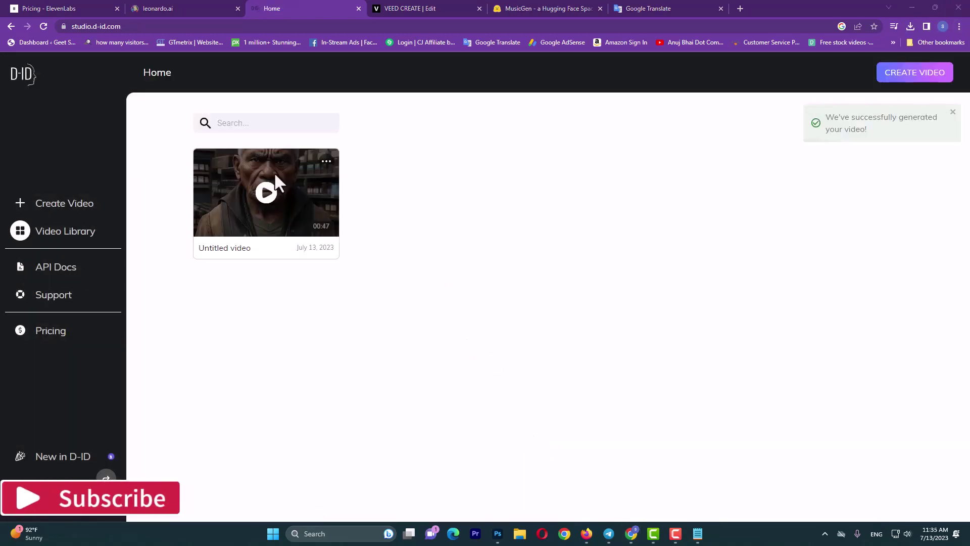
Play the generated warrior video to check it, then close the preview.
left_click(274, 195)
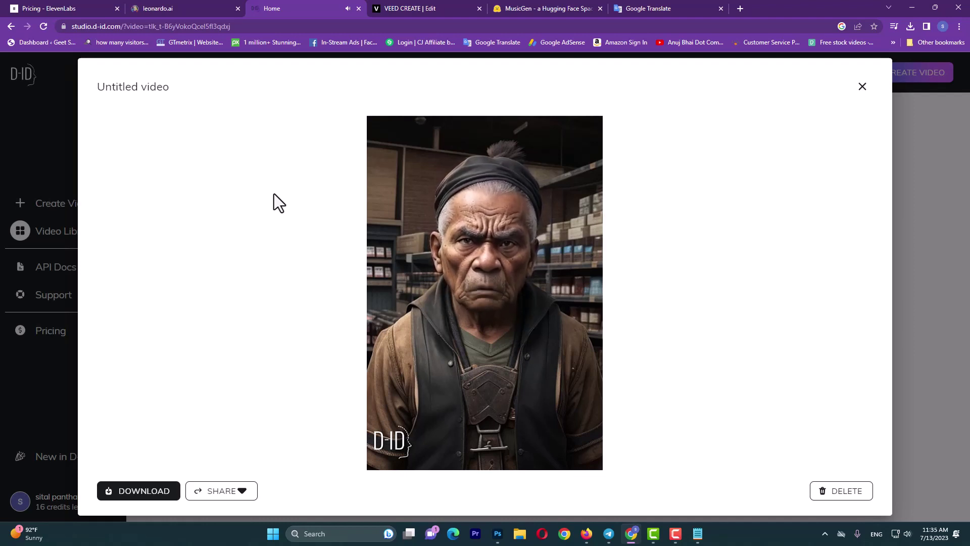
mouse_move(772, 277)
left_click(861, 87)
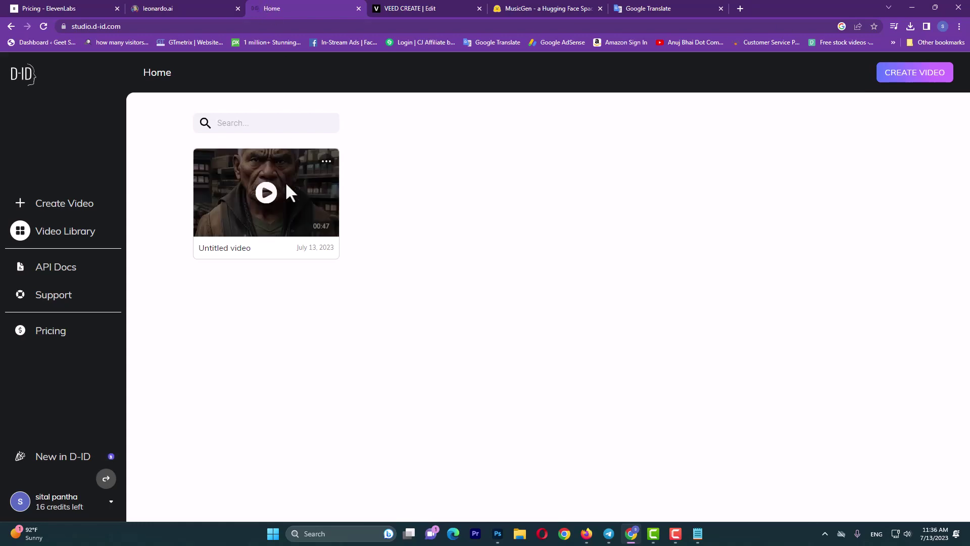
Reopen the generated talking warrior video, pause it, download it and close the preview.
left_click(264, 191)
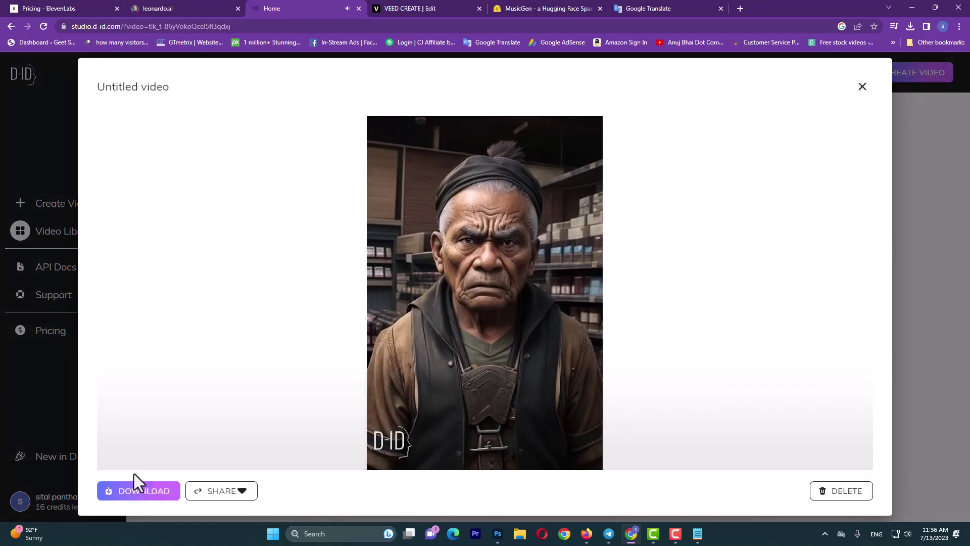
left_click(121, 444)
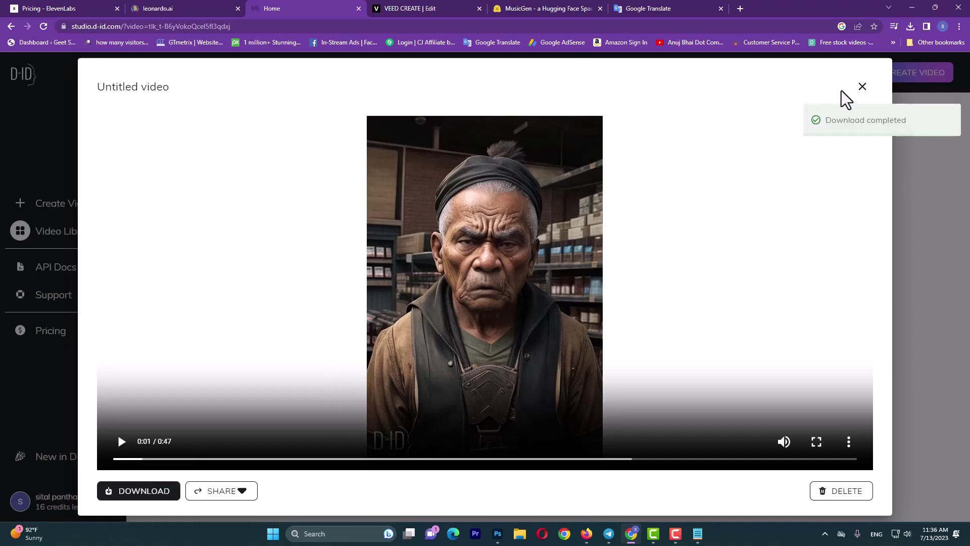
left_click(862, 87)
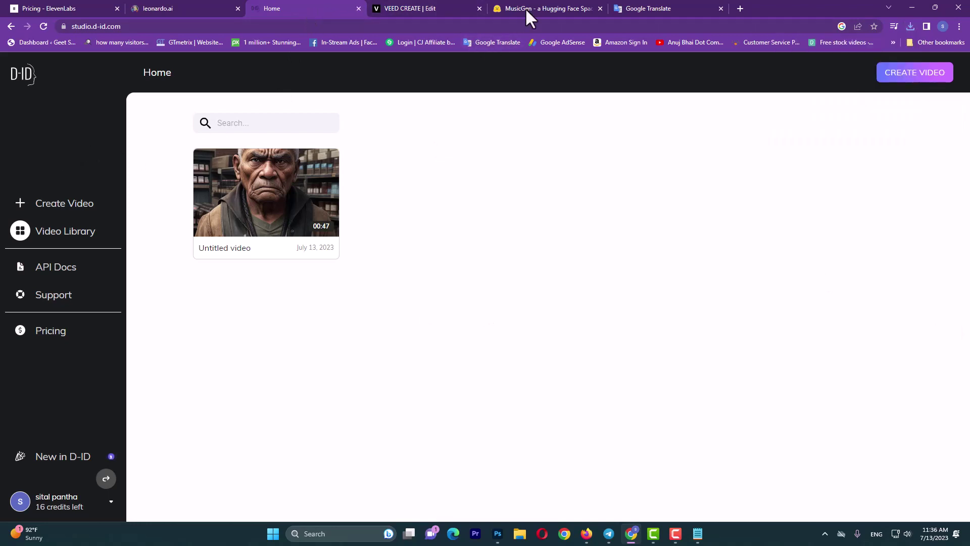
Switch to the VEED editor and choose YouTube Short (9:16) as the project size.
left_click(431, 3)
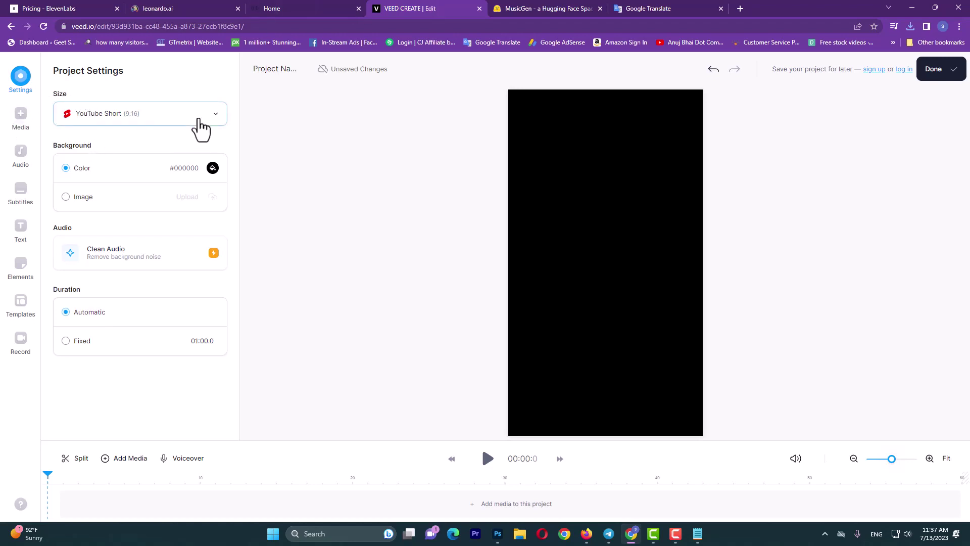
left_click(220, 113)
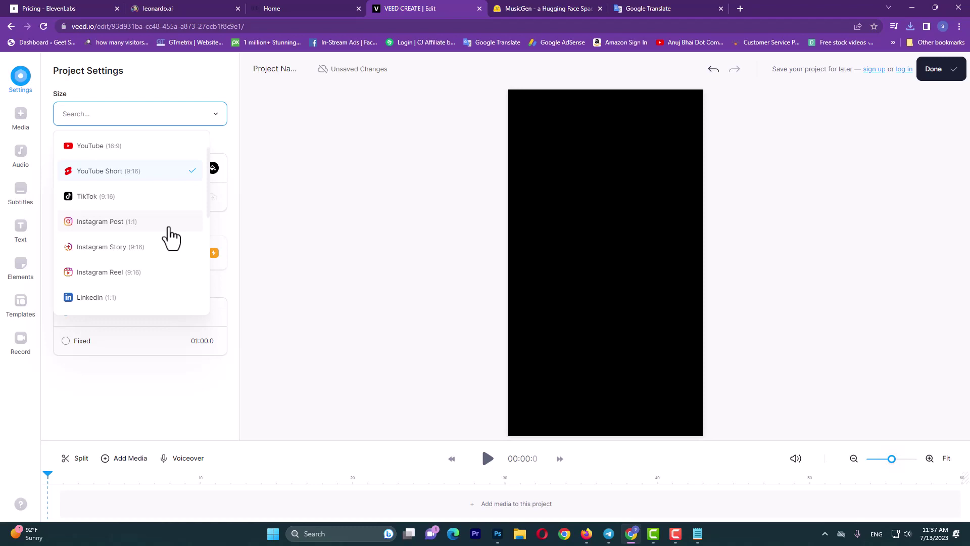
scroll(167, 253, "down", 2)
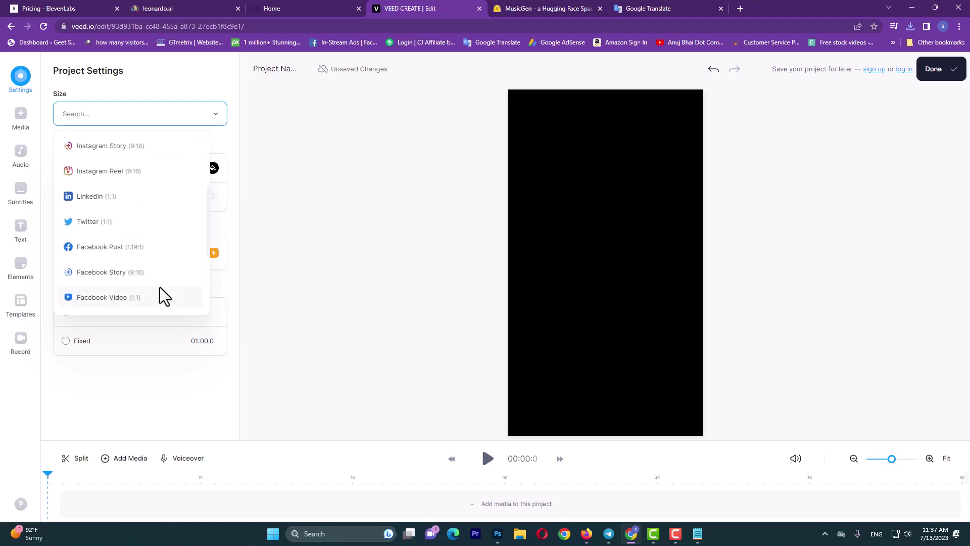
scroll(164, 296, "down", 2)
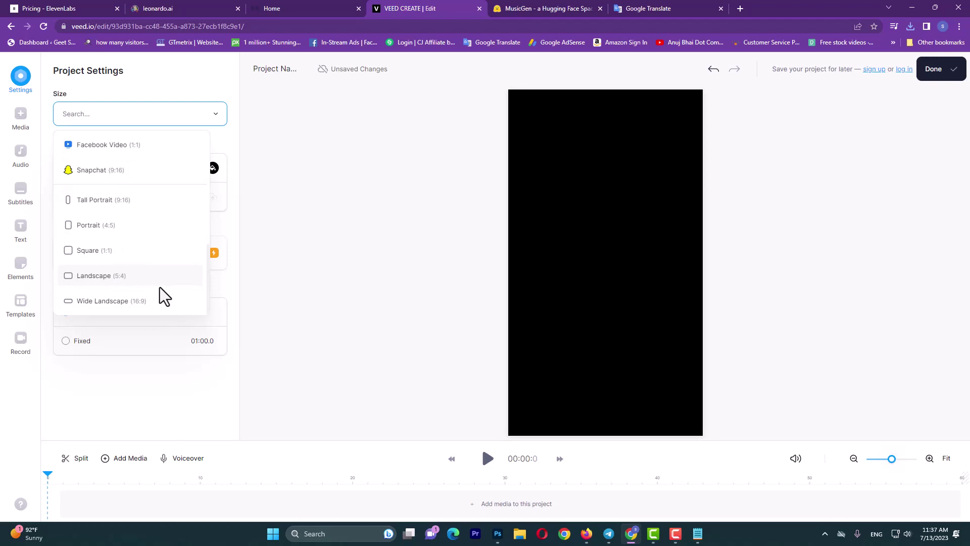
scroll(159, 288, "up", 5)
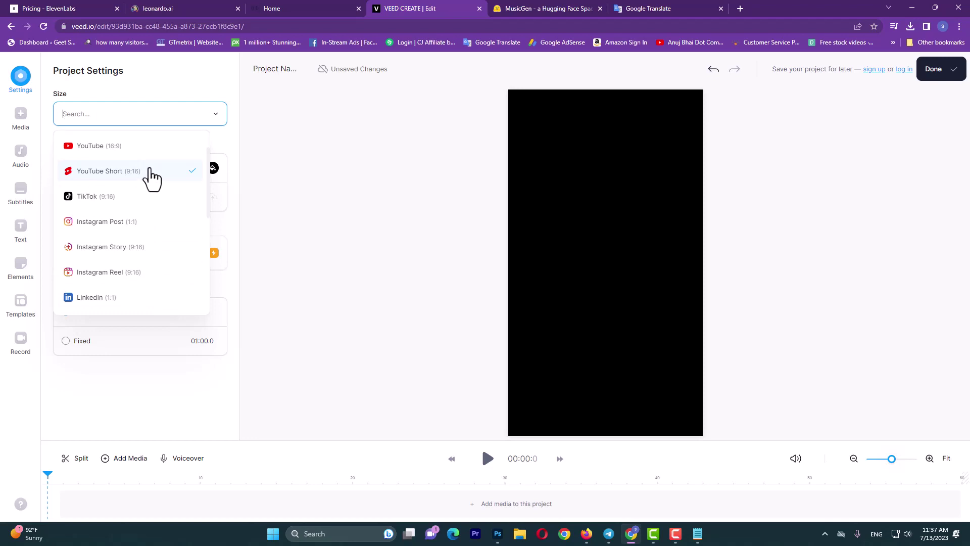
left_click(147, 172)
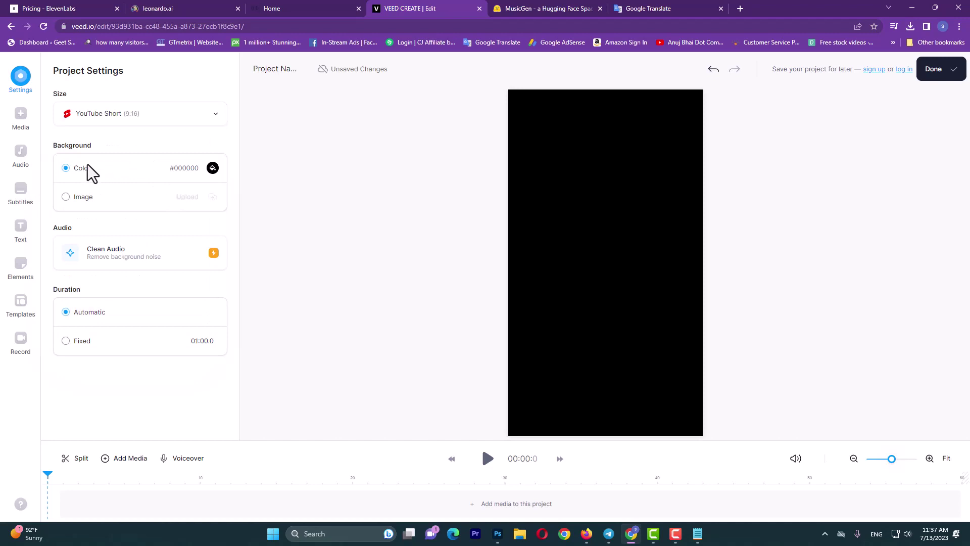
Set the project's background color to green #00FF58.
left_click(212, 168)
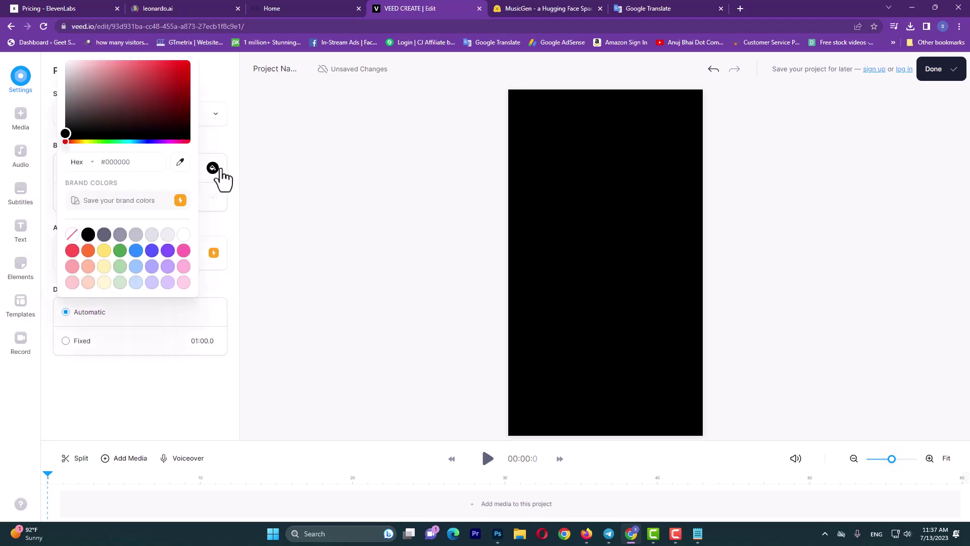
left_click(123, 144)
left_click(249, 221)
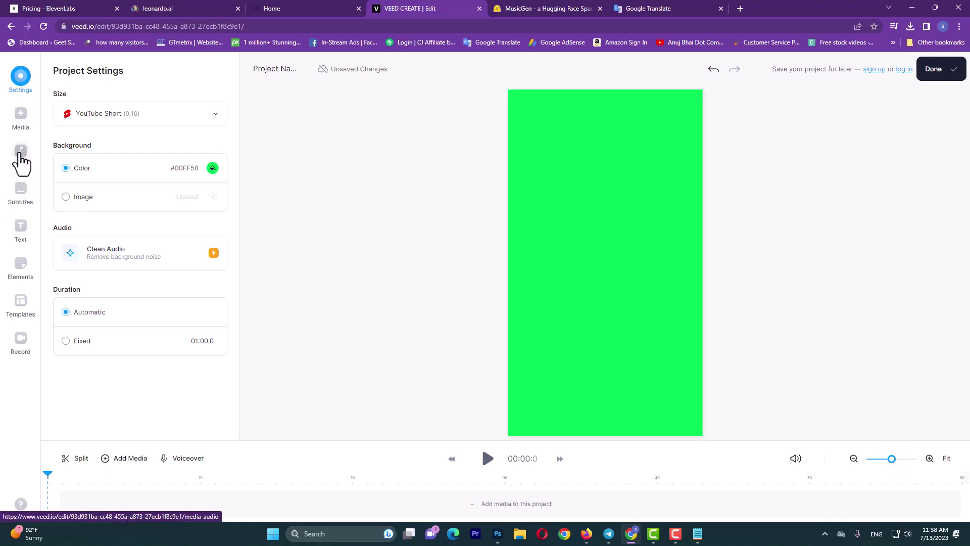
Upload the synthesized_audio.mp3 voiceover to the project as its audio track.
left_click(20, 162)
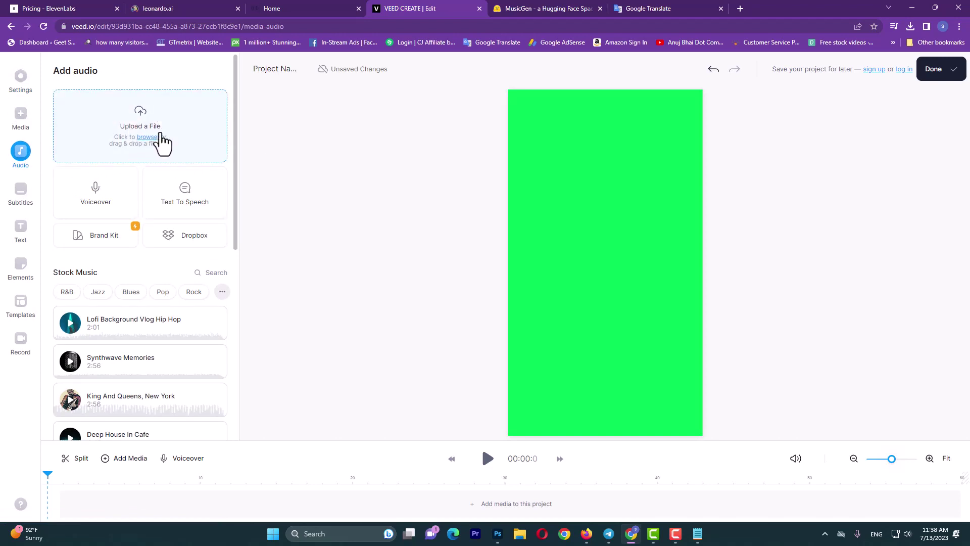
left_click(163, 143)
left_click(301, 150)
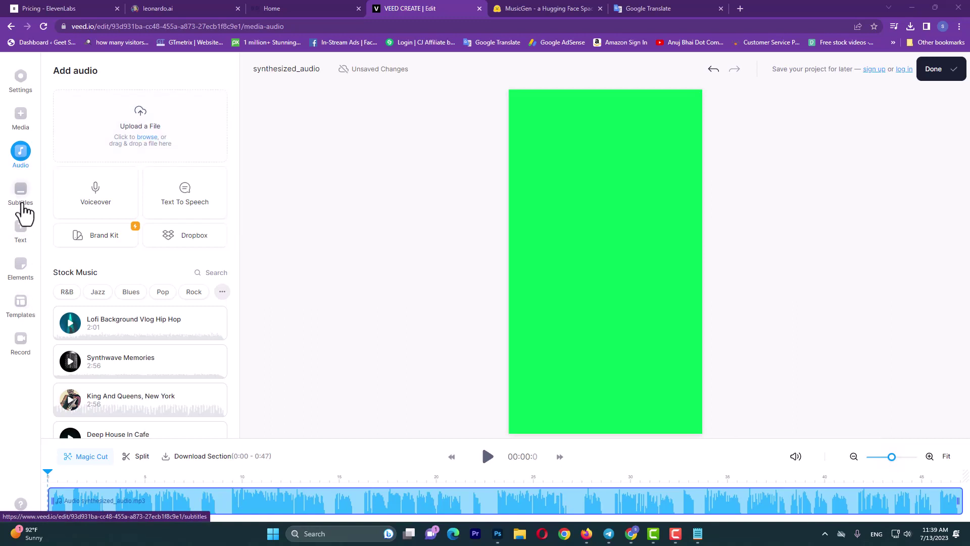
Automatically transcribe the voiceover into English subtitles.
left_click(21, 205)
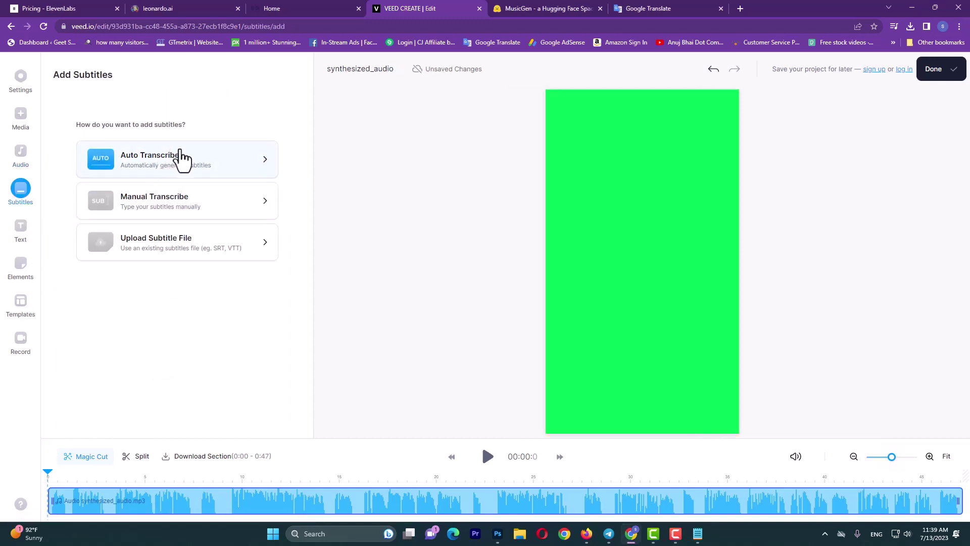
left_click(254, 173)
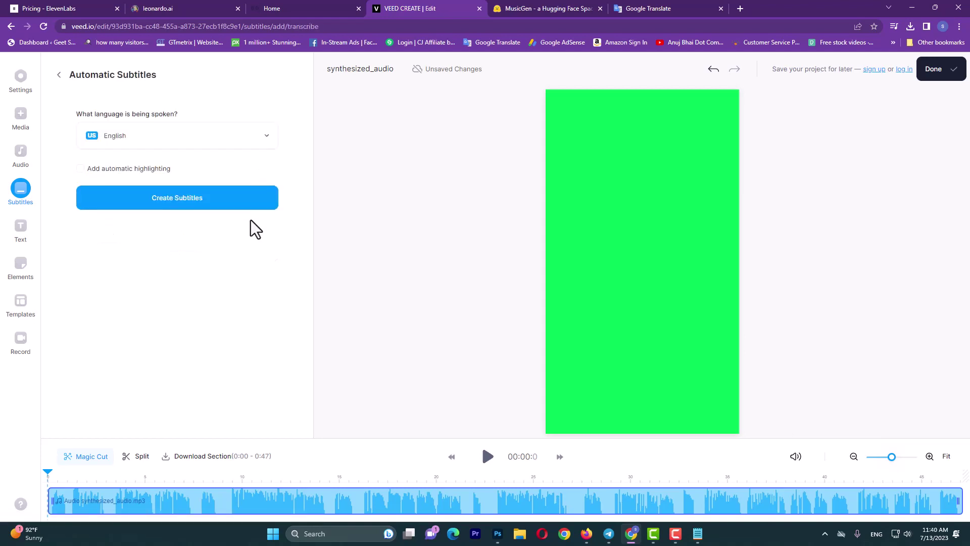
left_click(185, 205)
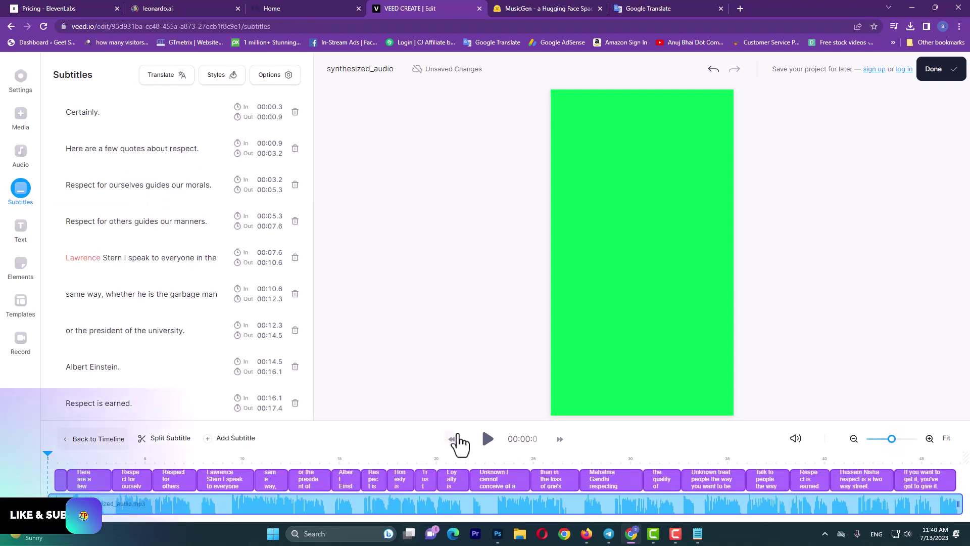
Play the video with its subtitles, pause it and review the transcribed subtitle lines.
left_click(485, 439)
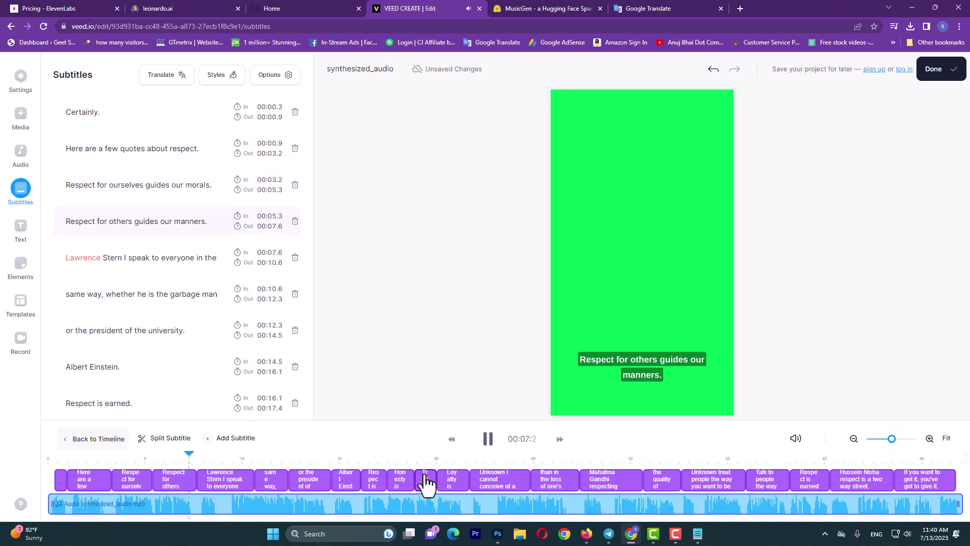
left_click(488, 438)
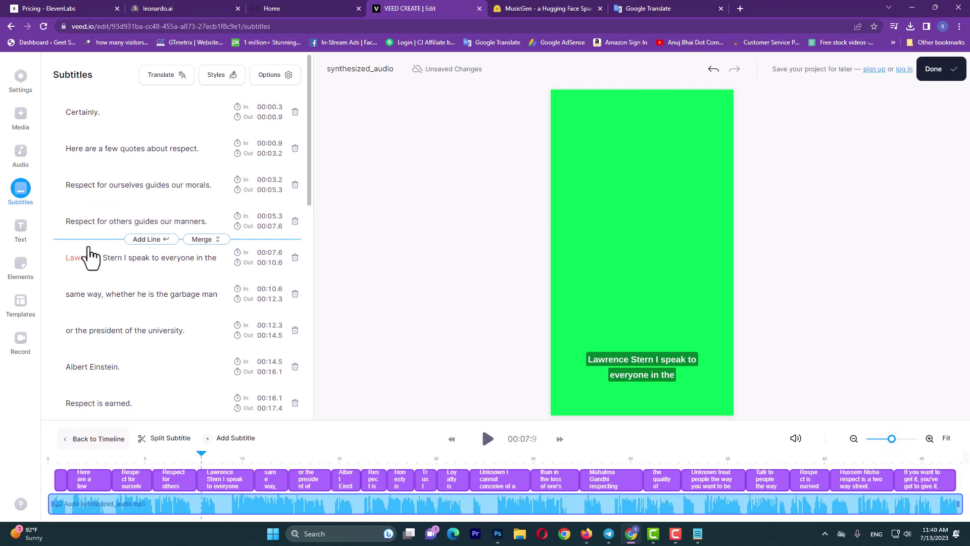
mouse_move(93, 260)
left_click(25, 242)
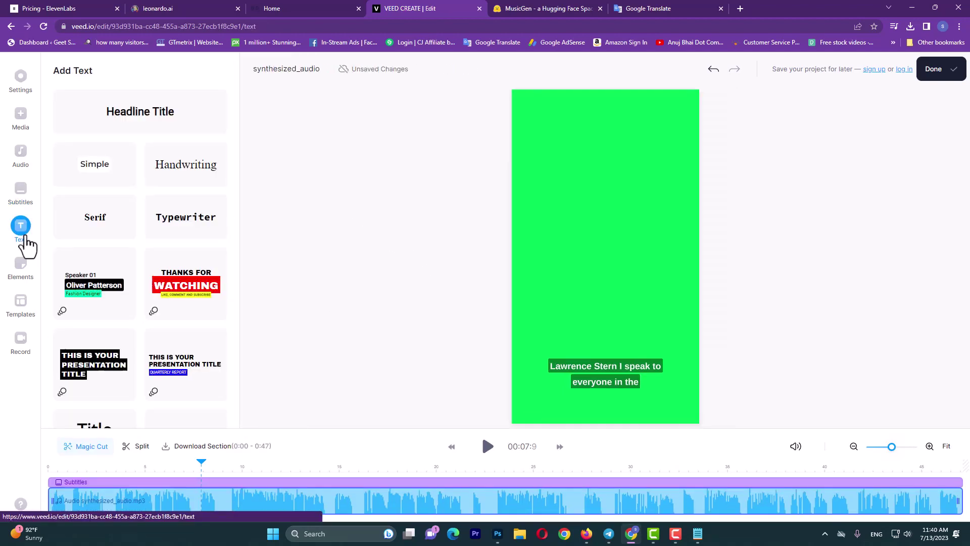
left_click(20, 191)
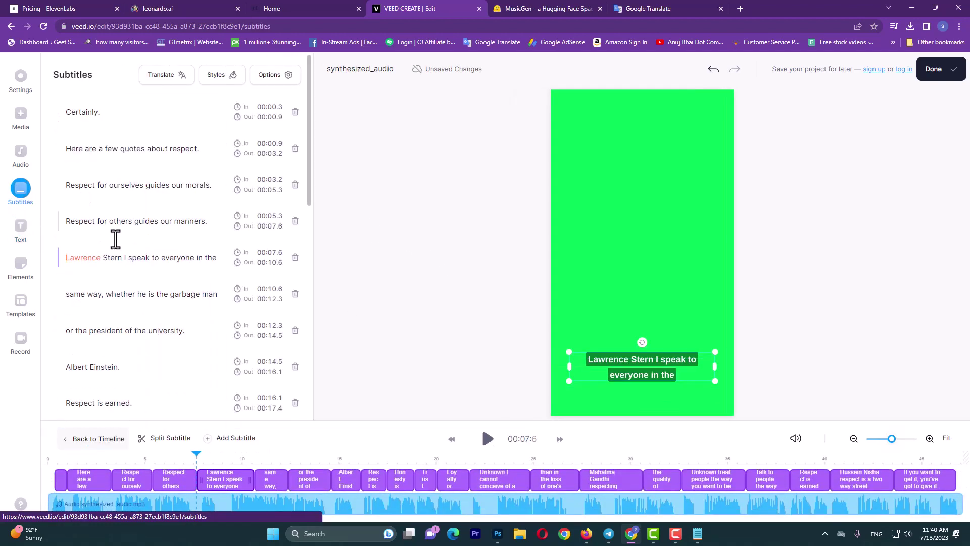
scroll(141, 271, "down", 4)
scroll(141, 271, "up", 4)
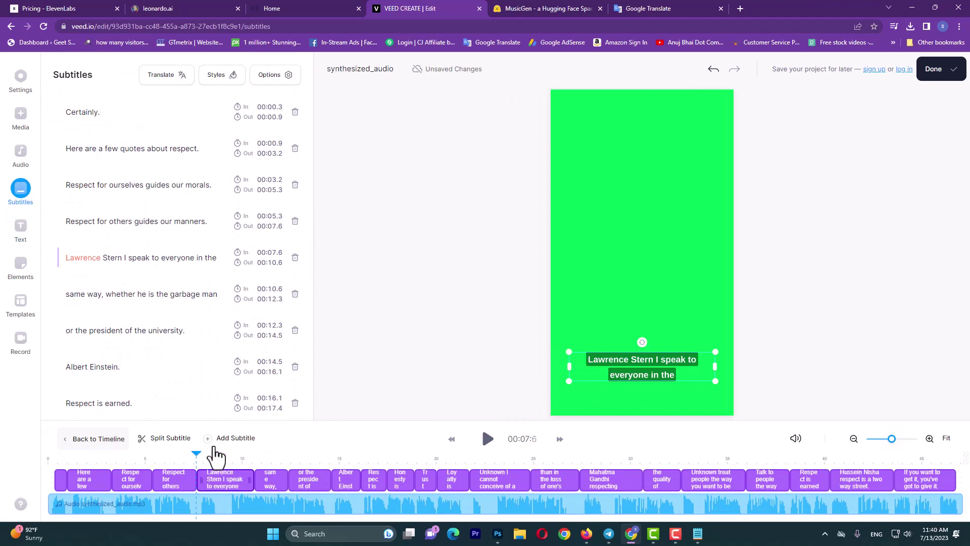
Try the Josephine and Computer subtitle presets in playback, return to the Default preset and look through the remaining styles.
left_click(217, 76)
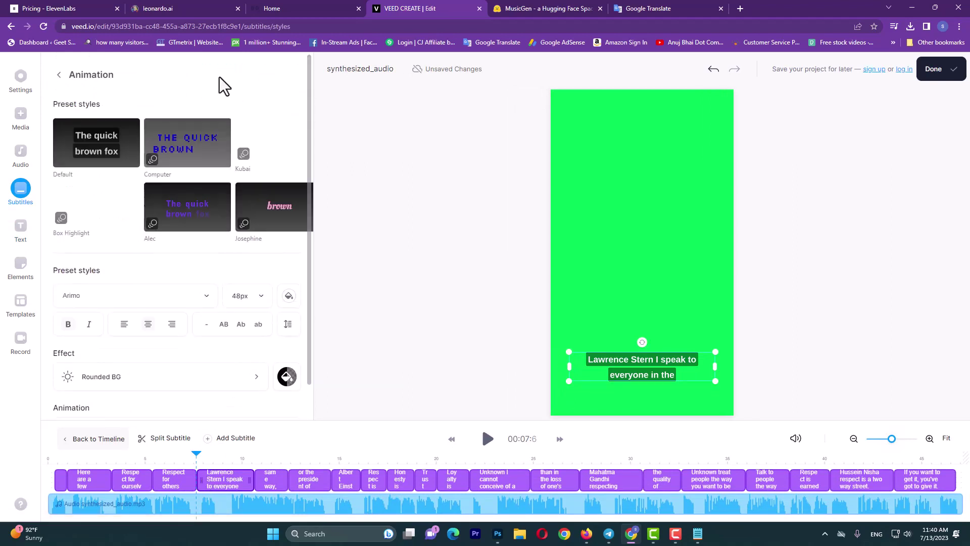
left_click(279, 222)
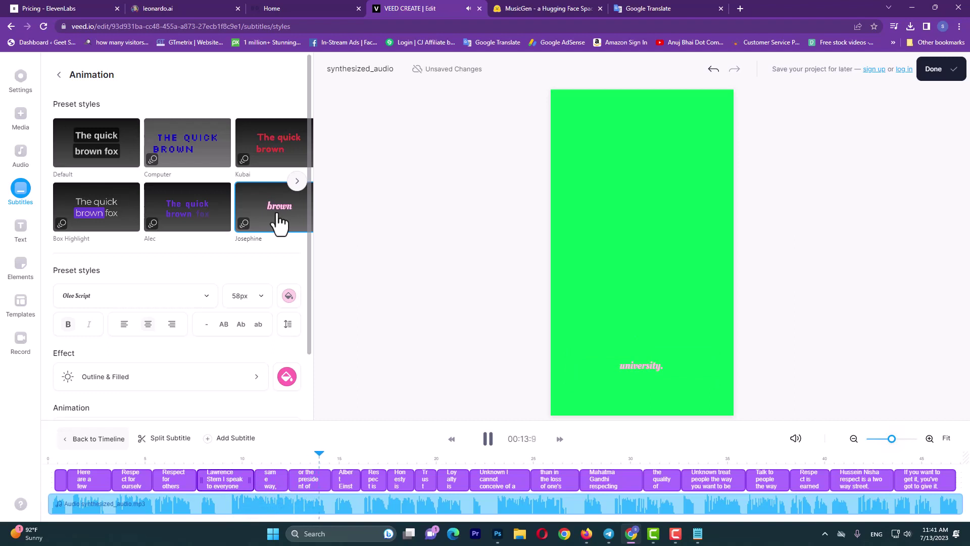
key("space")
left_click(154, 152)
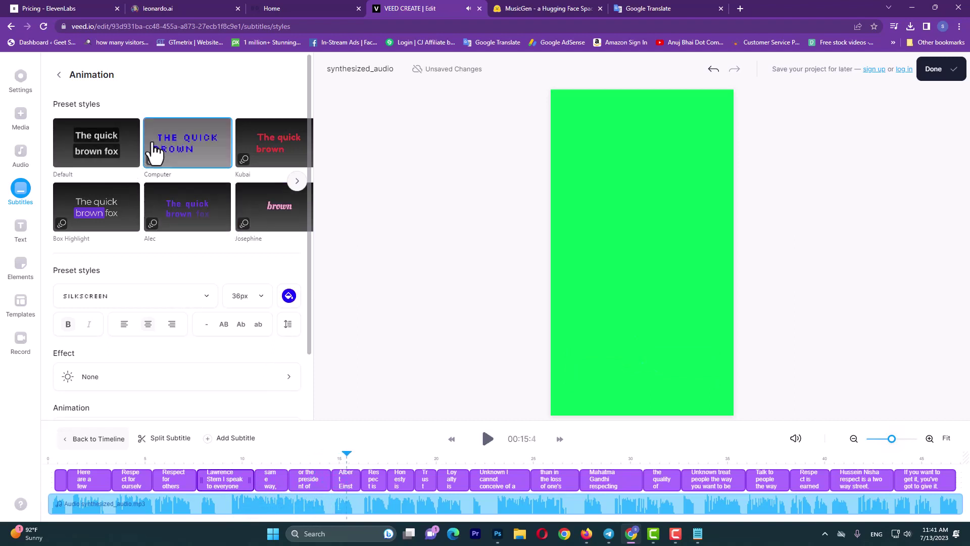
left_click(487, 439)
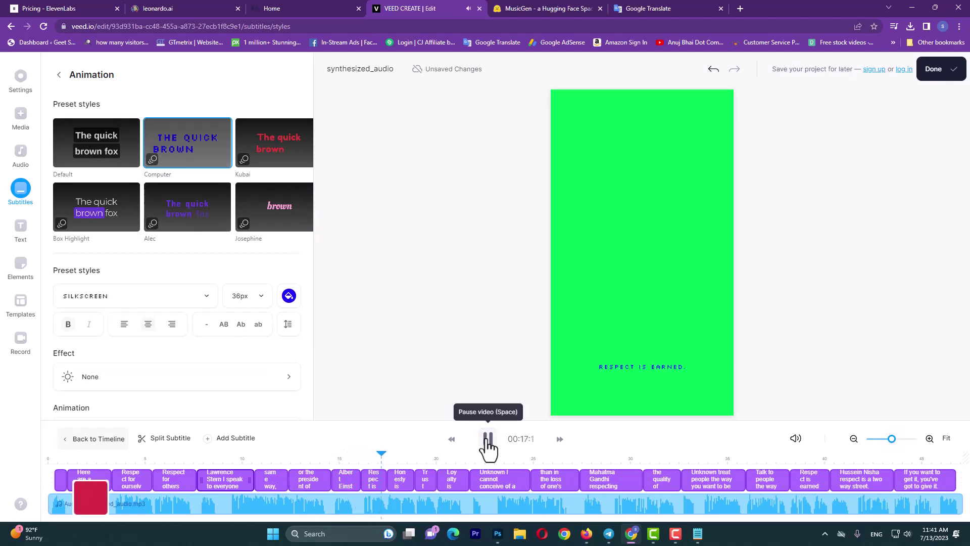
left_click(488, 443)
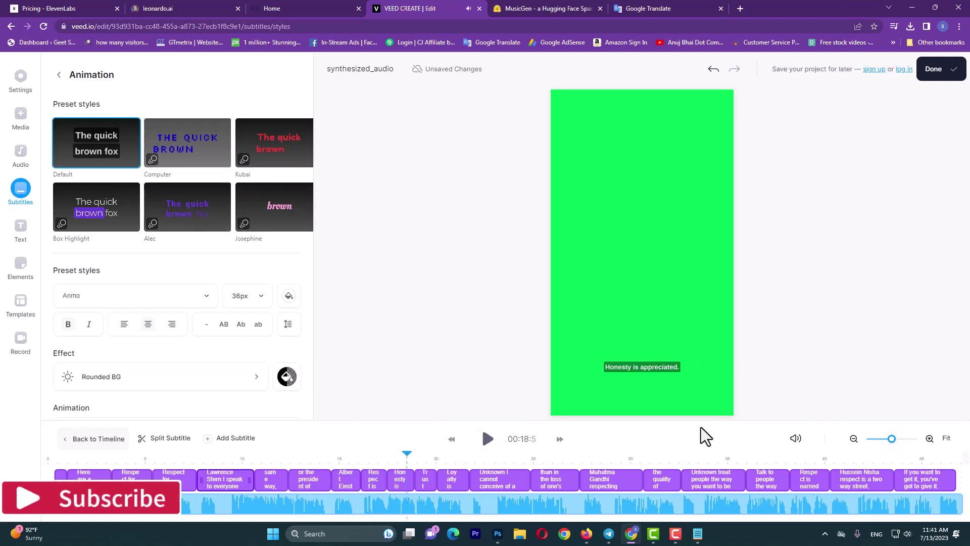
left_click(297, 182)
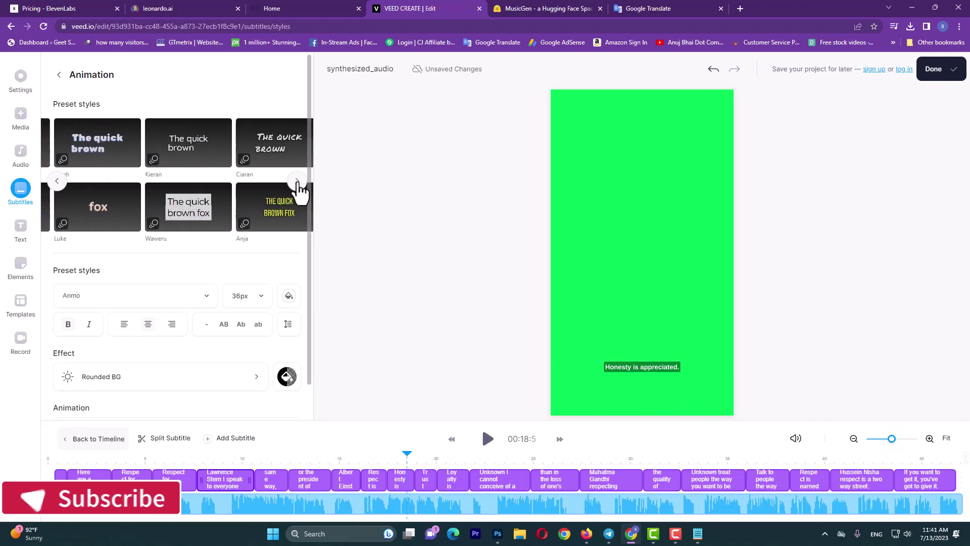
left_click(297, 182)
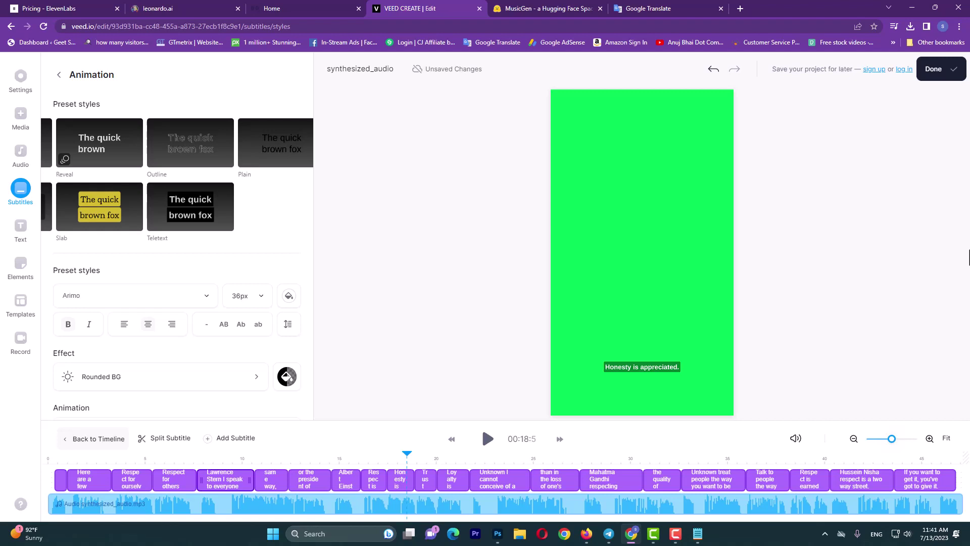
Export the subtitled green-background video and download it in MP4 format.
left_click(943, 77)
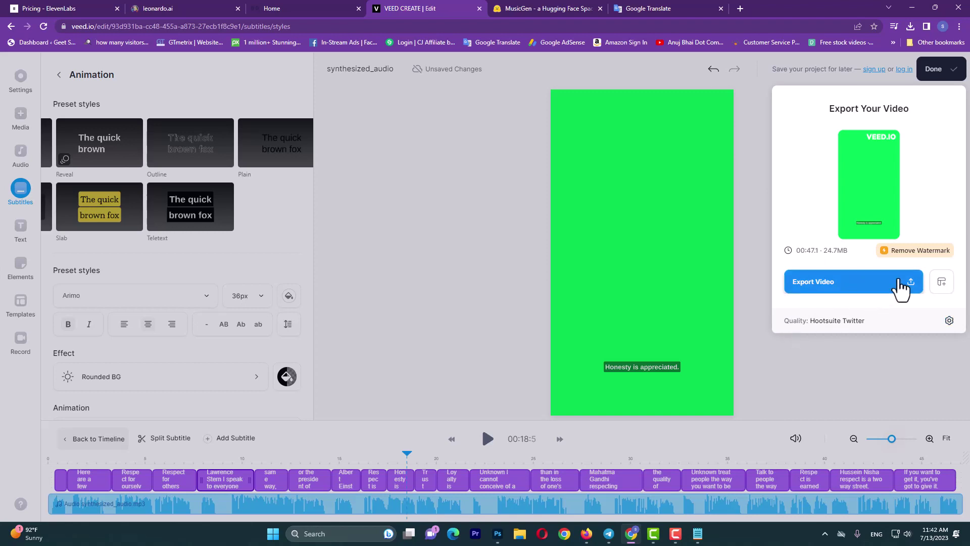
left_click(822, 282)
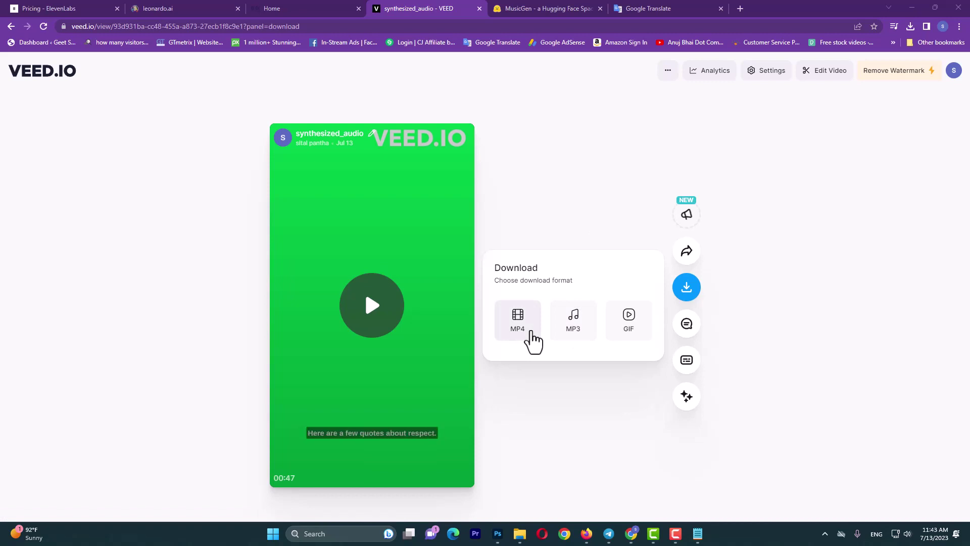
left_click(531, 341)
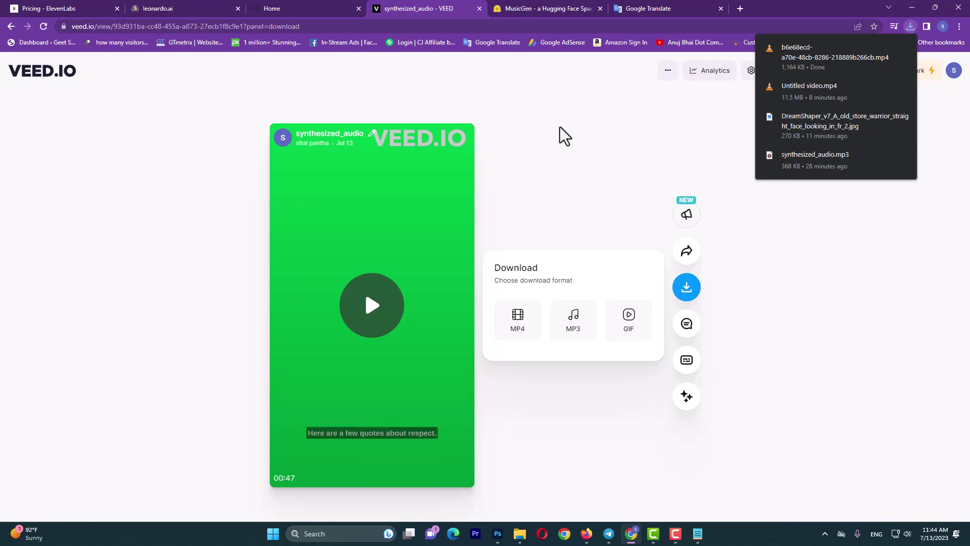
Switch to MusicGen on Hugging Face and generate music from the description "pinon guitar and relaxing".
left_click(542, 3)
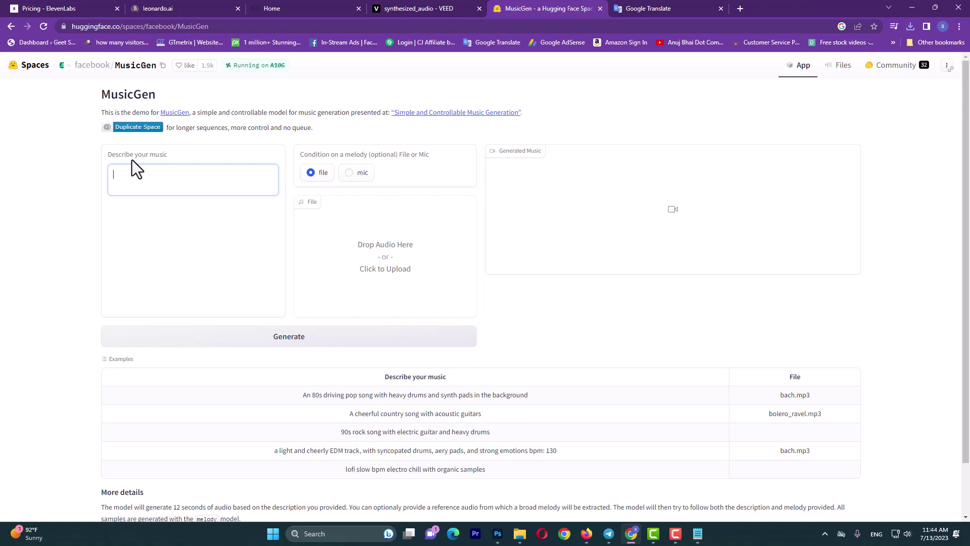
type("pinon guitar and relaxing")
left_click(304, 349)
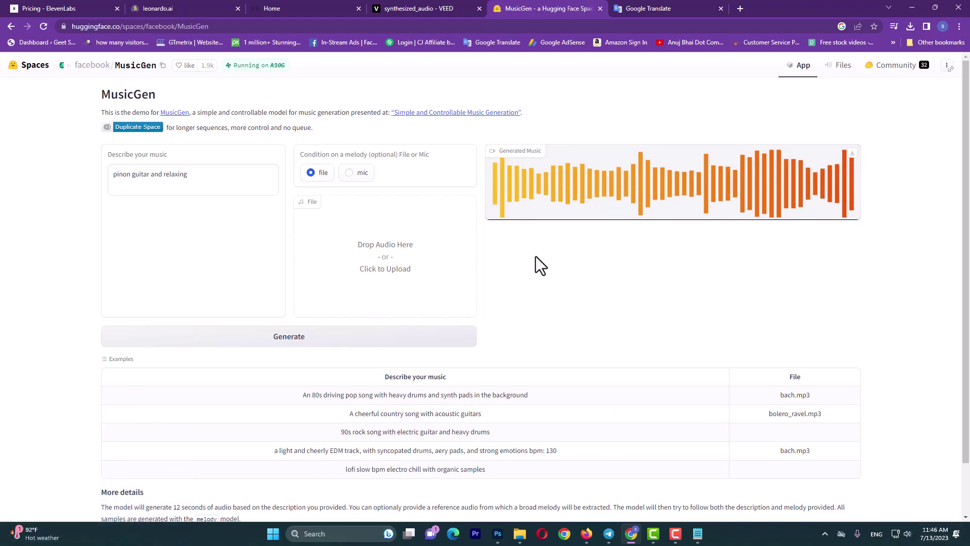
Play the generated music briefly, pause it and download the file.
mouse_move(500, 144)
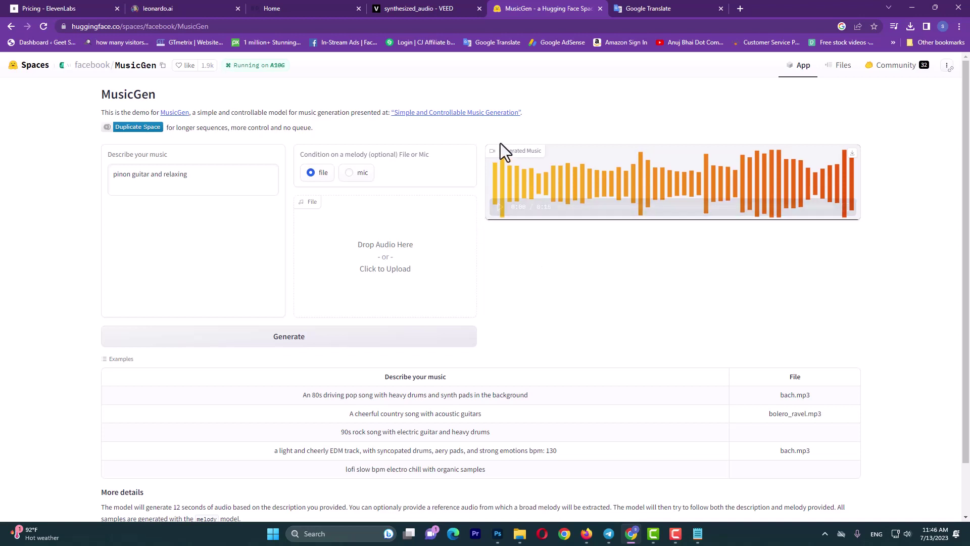
left_click(500, 207)
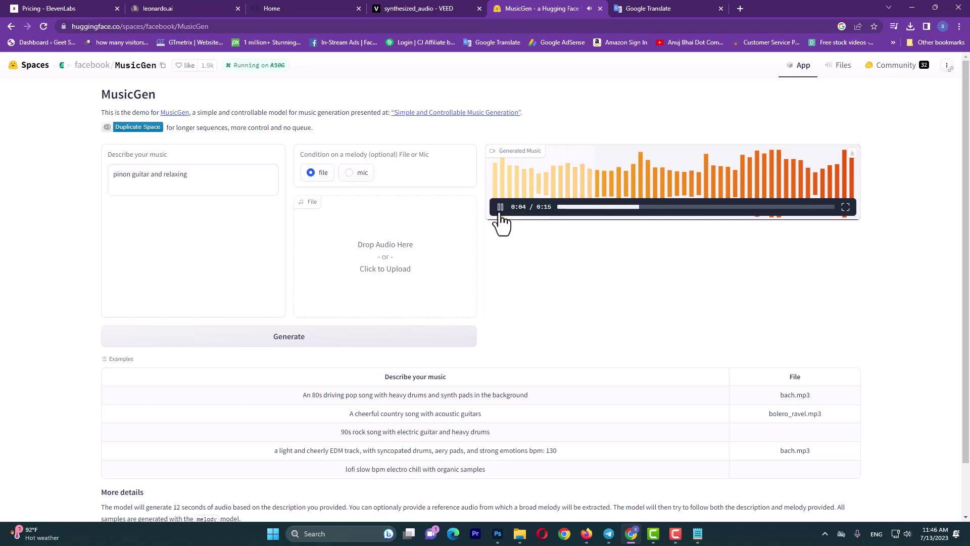
left_click(500, 207)
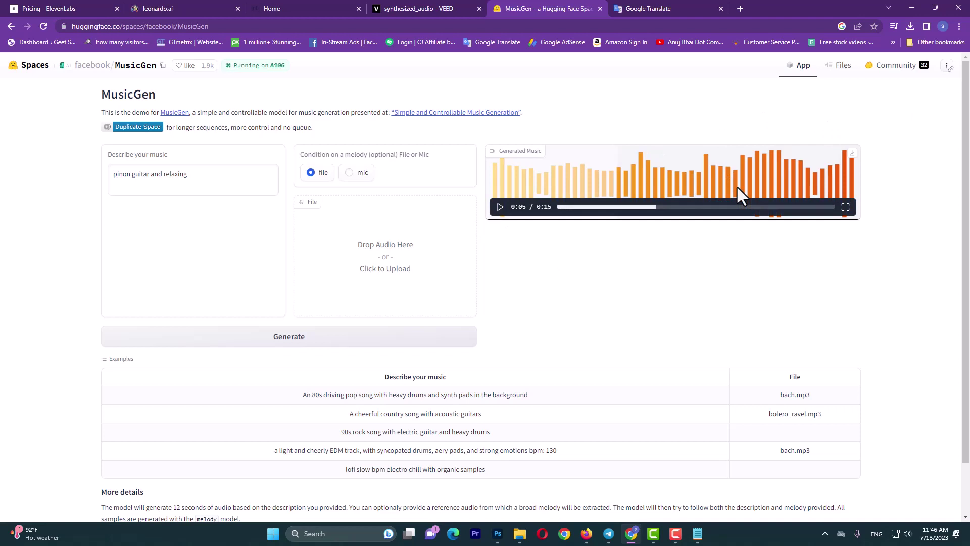
left_click(852, 154)
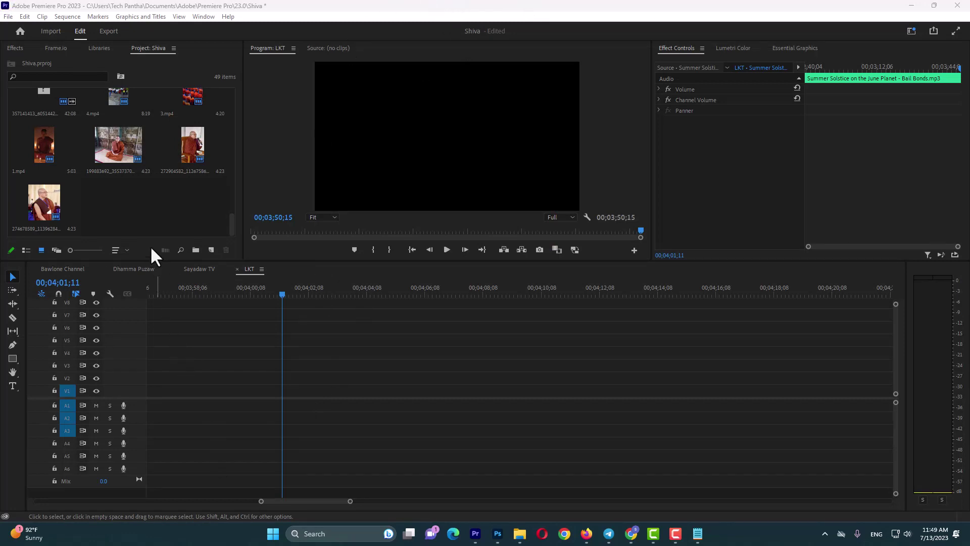
Switch to Premiere Pro and start importing the downloaded clips into the Shiva project.
right_click(142, 209)
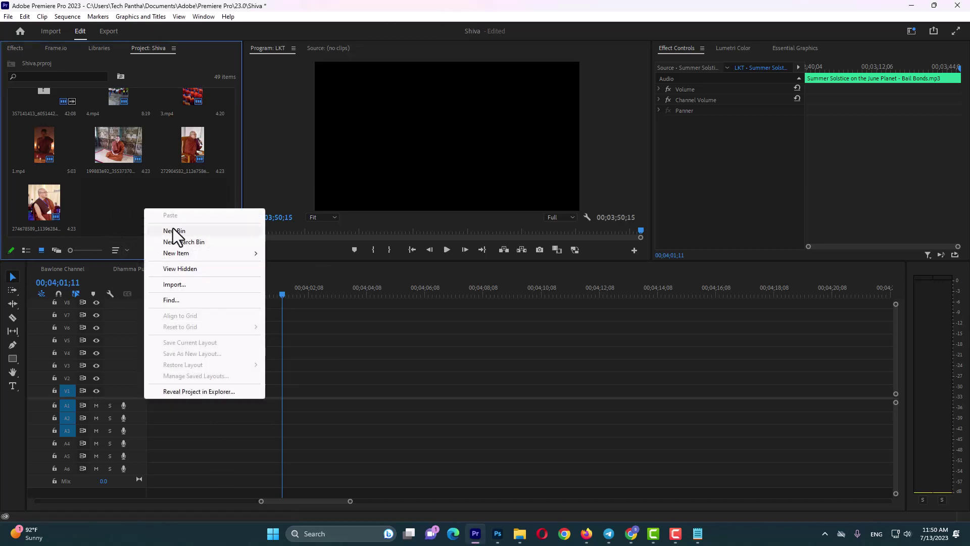
left_click(103, 193)
right_click(102, 193)
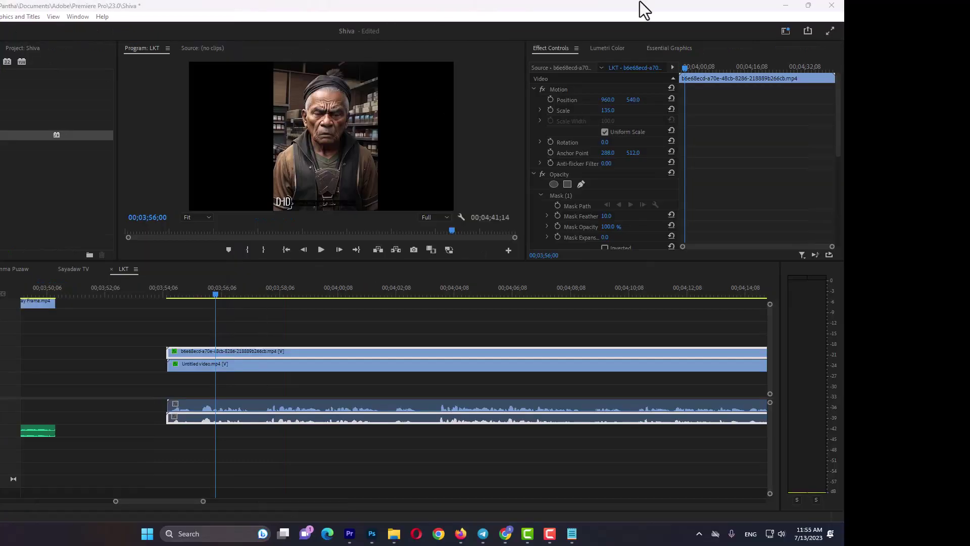